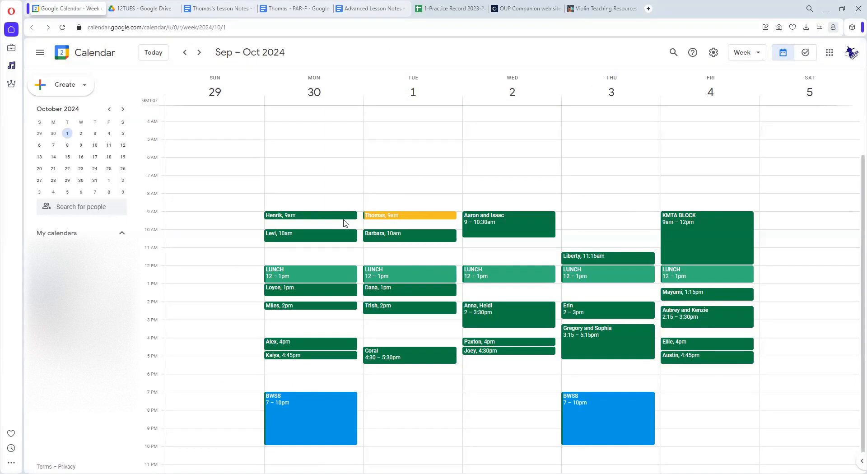
- Open the Tuesday 9am lesson event for editing to view its attached notes, and switch to the student's lesson notes document
{"action": "left_click", "coordinate": [404, 217]}
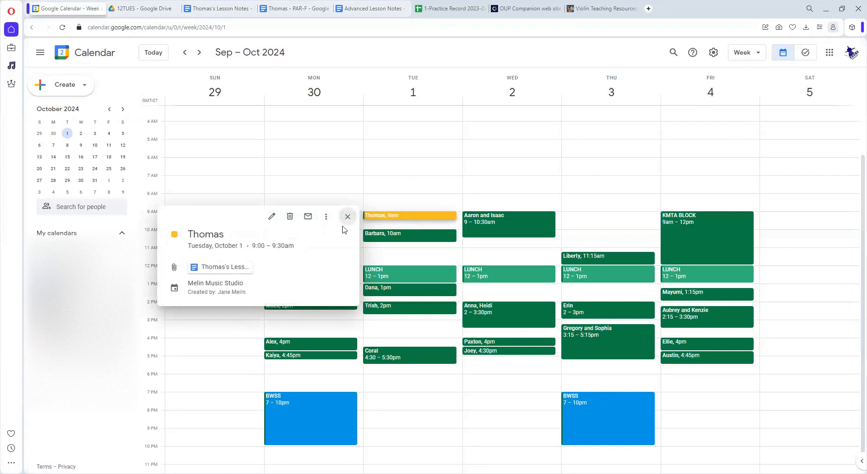
{"action": "left_click", "coordinate": [271, 216]}
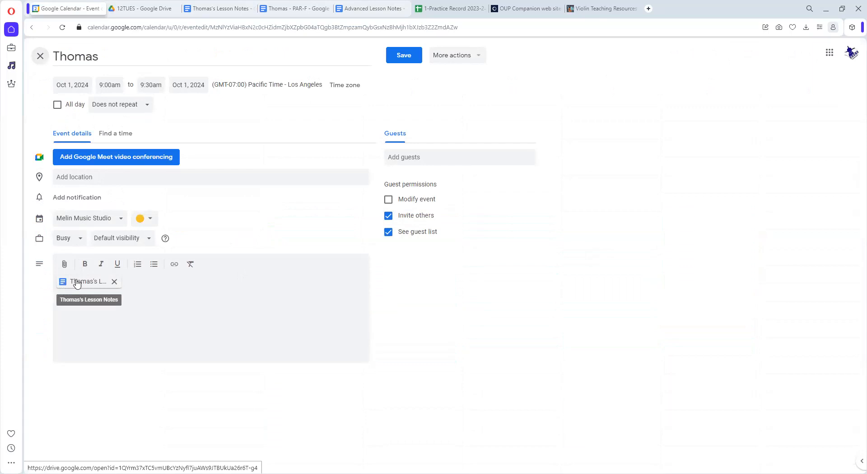
{"action": "left_click", "coordinate": [204, 10]}
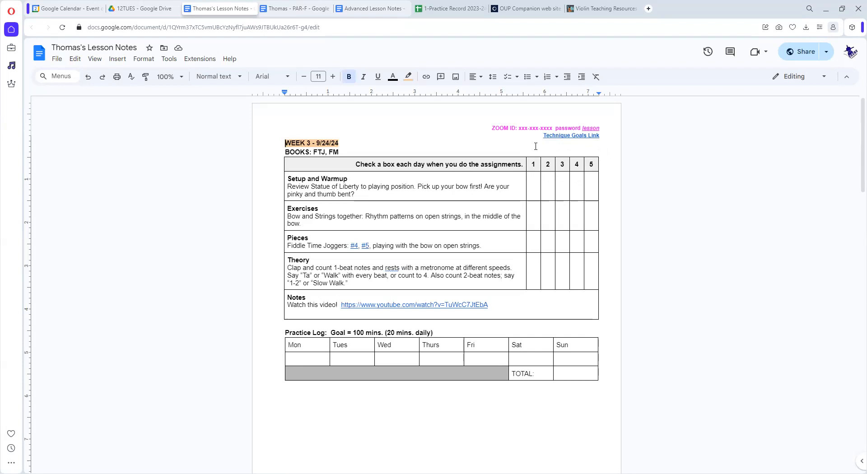
- Mark the Week 3 Setup and Warmup row with an x for day 1 and a grinning emoji for day 2
{"action": "left_click", "coordinate": [534, 185]}
{"action": "type", "text": "x"}
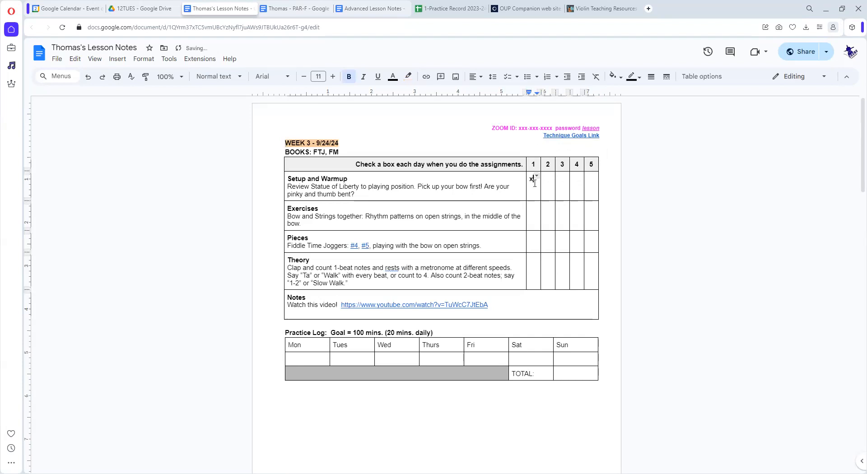
{"action": "left_click", "coordinate": [550, 181]}
{"action": "right_click", "coordinate": [549, 181]}
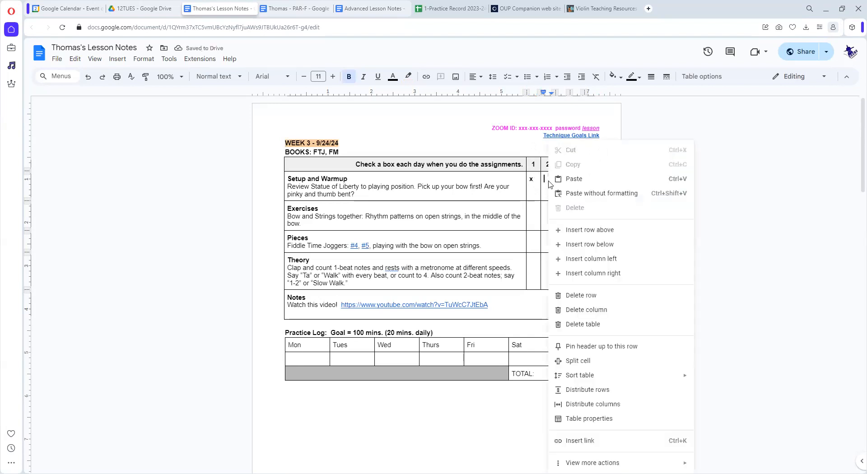
{"action": "left_click", "coordinate": [117, 59]}
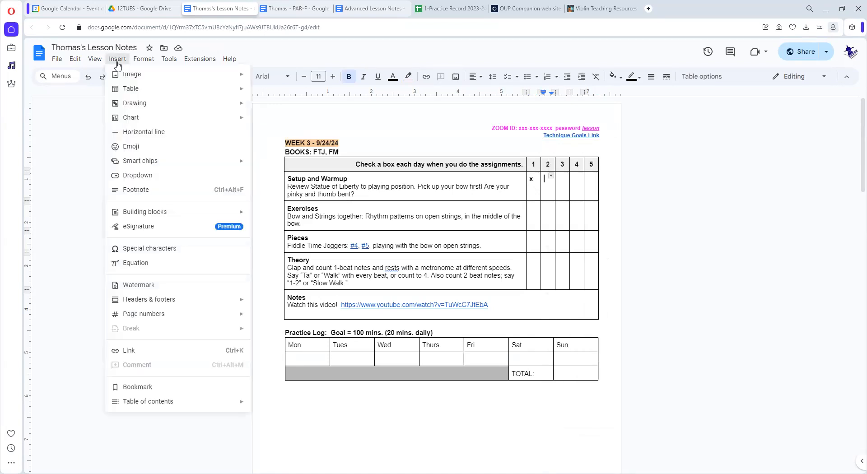
{"action": "left_click", "coordinate": [126, 146]}
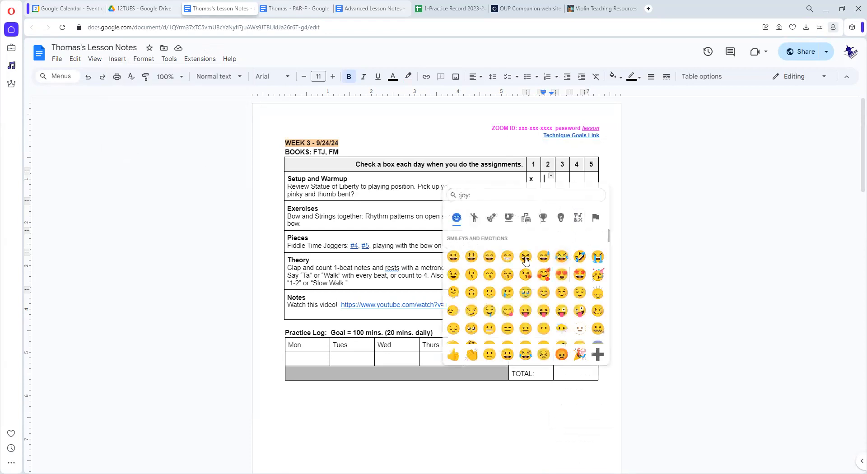
{"action": "left_click", "coordinate": [507, 256]}
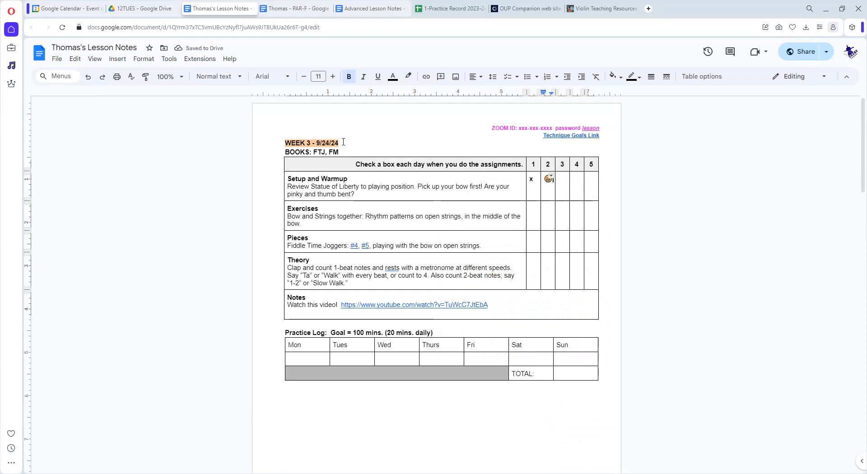
{"action": "left_click", "coordinate": [333, 128]}
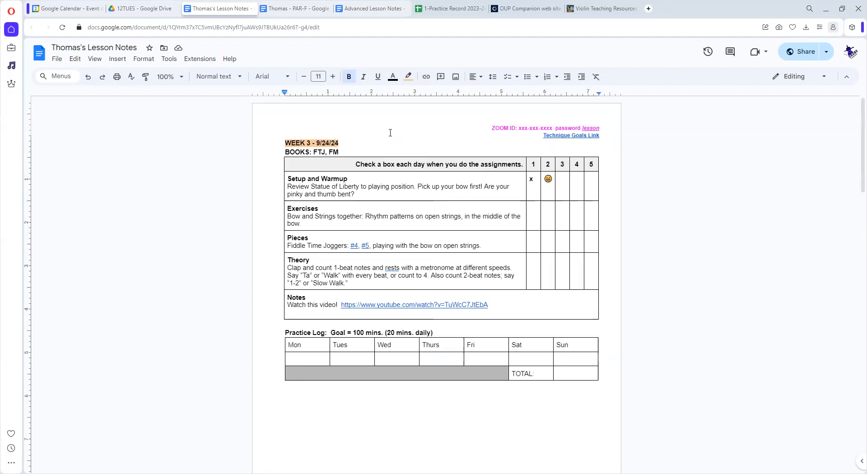
- Review the Week 1 page's daily check-box header, assignment category headings and Practice Log goal
{"action": "scroll", "coordinate": [307, 215], "scroll_direction": "down", "scroll_amount": 7}
{"action": "scroll", "coordinate": [307, 215], "scroll_direction": "down", "scroll_amount": 15}
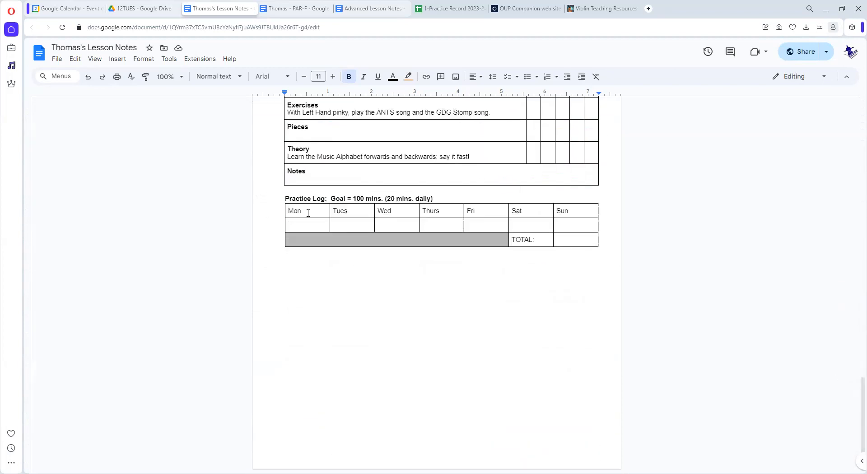
{"action": "scroll", "coordinate": [289, 213], "scroll_direction": "up", "scroll_amount": 3}
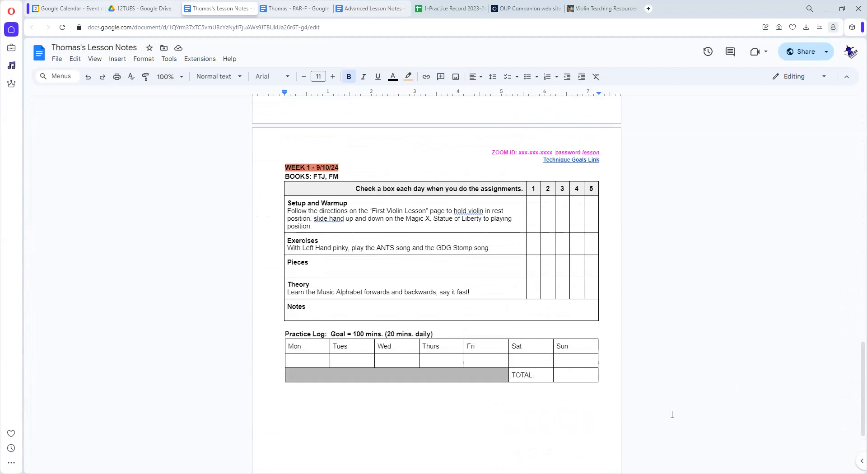
{"action": "left_click_drag", "start_coordinate": [353, 188], "coordinate": [589, 185]}
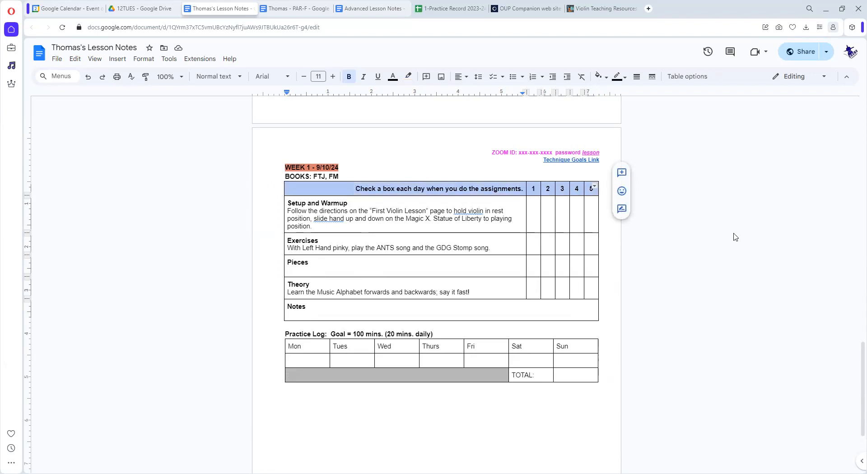
{"action": "left_click", "coordinate": [289, 204]}
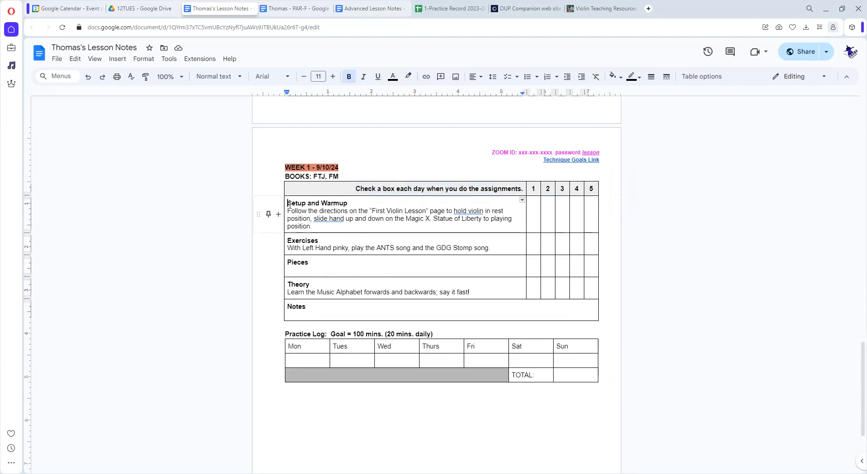
{"action": "left_click_drag", "start_coordinate": [289, 202], "coordinate": [352, 203]}
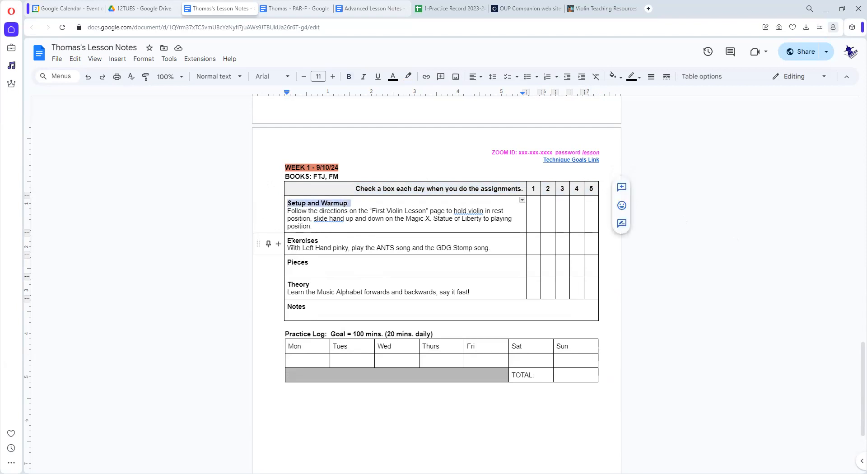
{"action": "left_click_drag", "start_coordinate": [288, 240], "coordinate": [323, 241]}
{"action": "left_click_drag", "start_coordinate": [287, 262], "coordinate": [307, 306]}
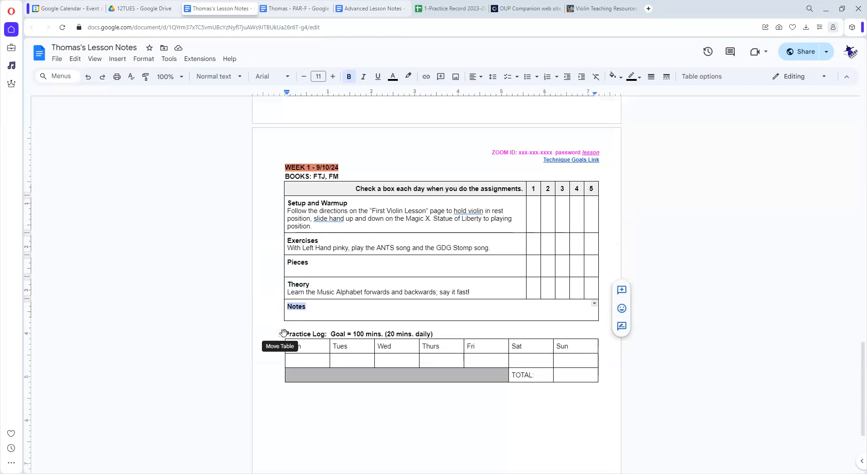
{"action": "left_click_drag", "start_coordinate": [286, 334], "coordinate": [432, 336]}
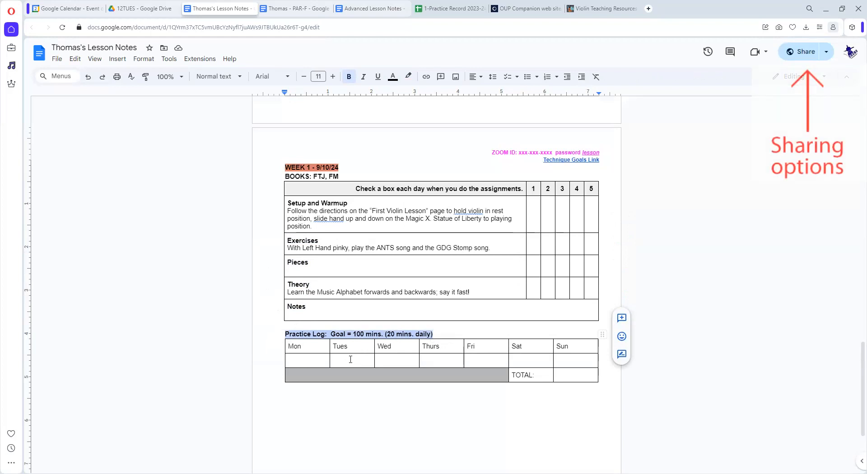
- Fill the Week 1 Practice Log with 20 for Mon, Tues, Thurs, Fri and Sun, and X for Wed and Sat
{"action": "left_click", "coordinate": [307, 360]}
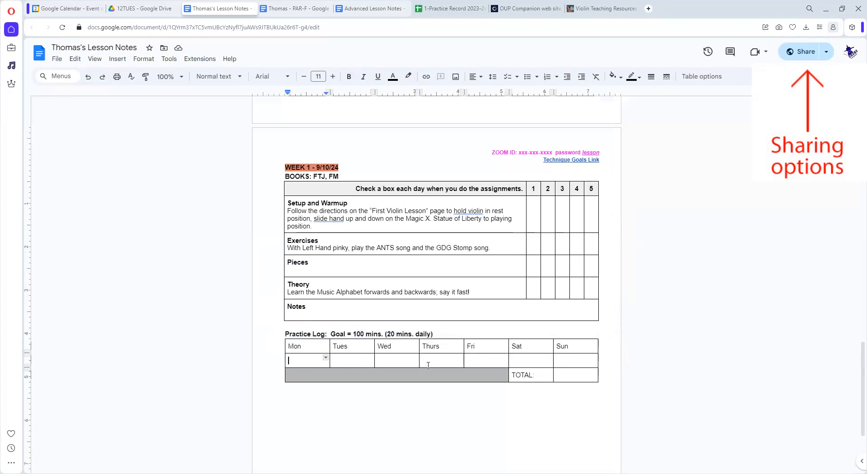
{"action": "type", "text": "20"}
{"action": "left_click", "coordinate": [354, 360]}
{"action": "type", "text": "20"}
{"action": "left_click", "coordinate": [402, 361]}
{"action": "type", "text": "X"}
{"action": "left_click", "coordinate": [443, 358]}
{"action": "type", "text": "20"}
{"action": "left_click", "coordinate": [497, 362]}
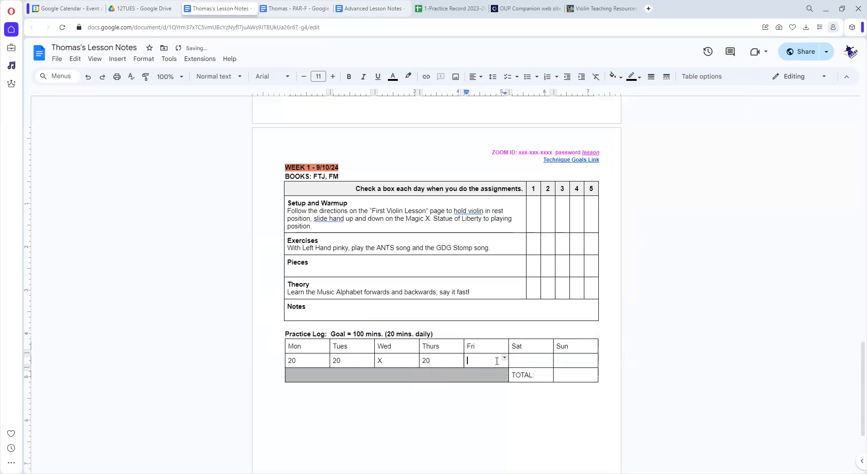
{"action": "type", "text": "20"}
{"action": "left_click", "coordinate": [524, 359]}
{"action": "type", "text": "X"}
{"action": "left_click", "coordinate": [568, 358]}
{"action": "type", "text": "20"}
- Enter 100 in the Week 1 Practice Log's TOTAL cell and clear that entry again
{"action": "left_click", "coordinate": [565, 375]}
{"action": "type", "text": "100"}
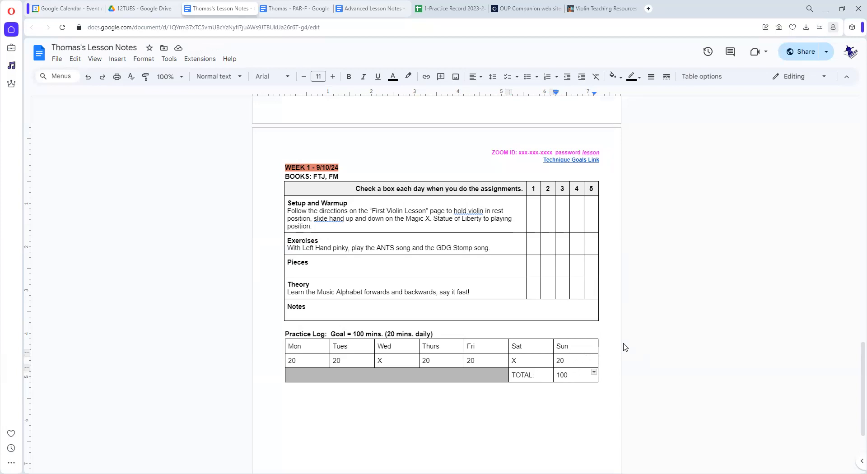
{"action": "key", "text": "BackSpace"}
{"action": "key", "text": "BackSpace"}
{"action": "key", "text": "BackSpace"}
- Mark days 1 and 2 of the Week 1 Setup and Warmup row with an x
{"action": "left_click", "coordinate": [534, 212]}
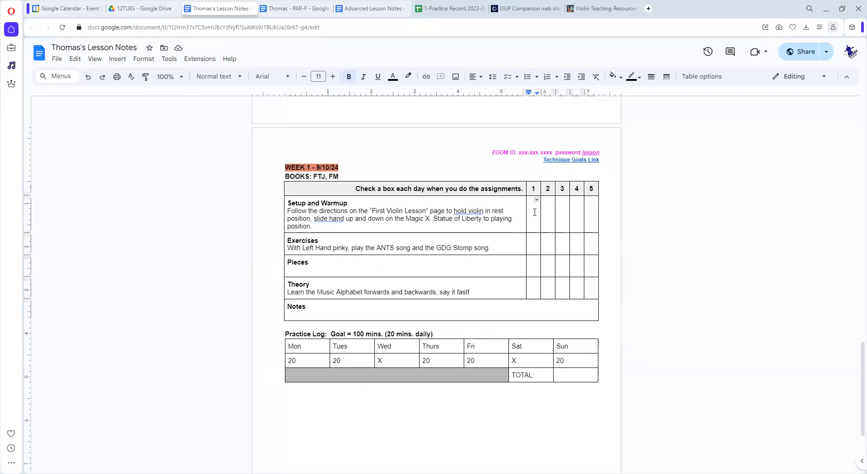
{"action": "type", "text": "x"}
{"action": "left_click", "coordinate": [547, 206]}
{"action": "type", "text": "x"}
{"action": "left_click", "coordinate": [337, 218]}
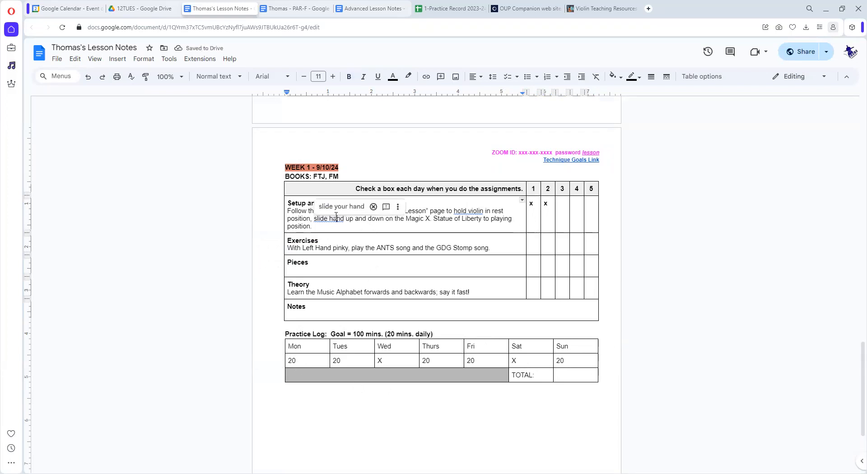
{"action": "left_click", "coordinate": [429, 215]}
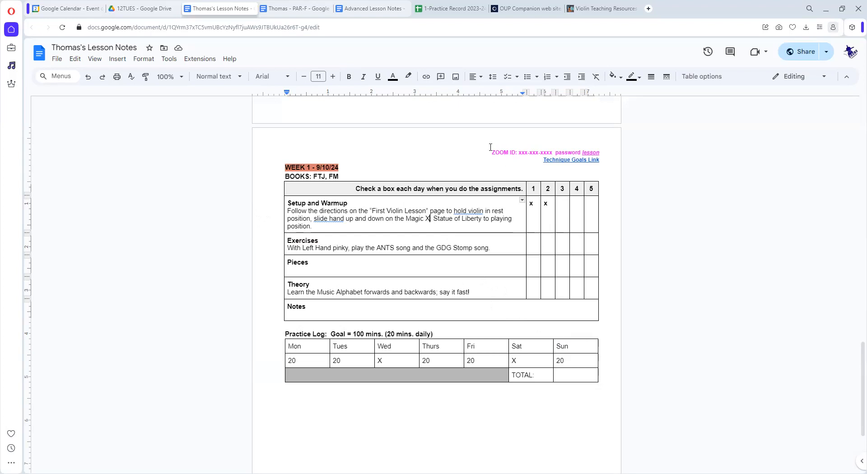
- Open the Week 1 page header that holds the Zoom details, and return to the document body
{"action": "left_click", "coordinate": [522, 158]}
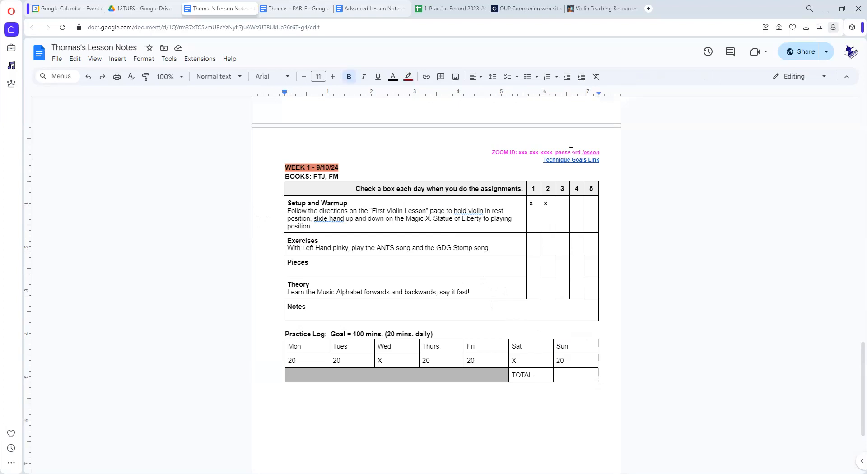
{"action": "double_click", "coordinate": [492, 151]}
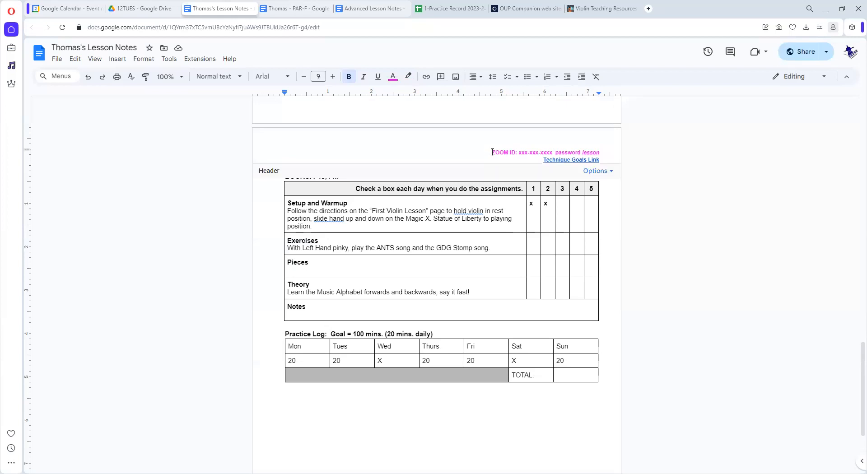
{"action": "left_click", "coordinate": [490, 151]}
{"action": "left_click", "coordinate": [525, 411]}
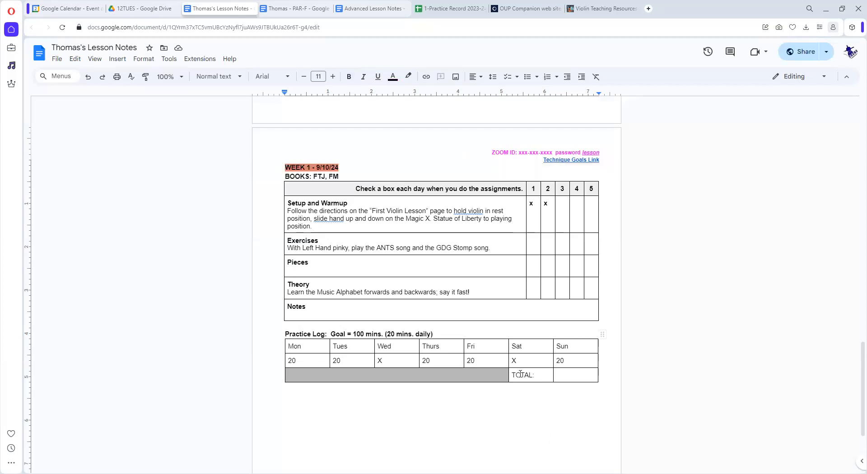
- Look back through the weekly lesson pages from Week 1 past Week 2 to Week 3
{"action": "scroll", "coordinate": [515, 372], "scroll_direction": "up", "scroll_amount": 1}
{"action": "scroll", "coordinate": [512, 368], "scroll_direction": "down", "scroll_amount": 14}
{"action": "scroll", "coordinate": [511, 370], "scroll_direction": "up", "scroll_amount": 2}
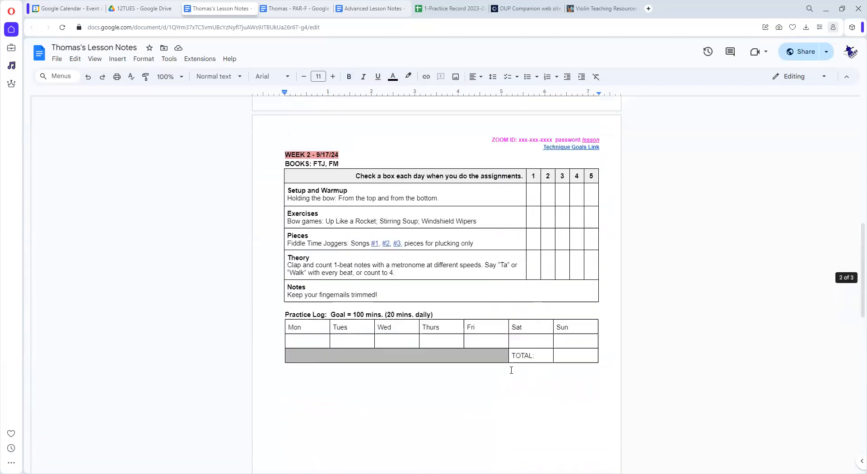
{"action": "scroll", "coordinate": [511, 370], "scroll_direction": "up", "scroll_amount": 3}
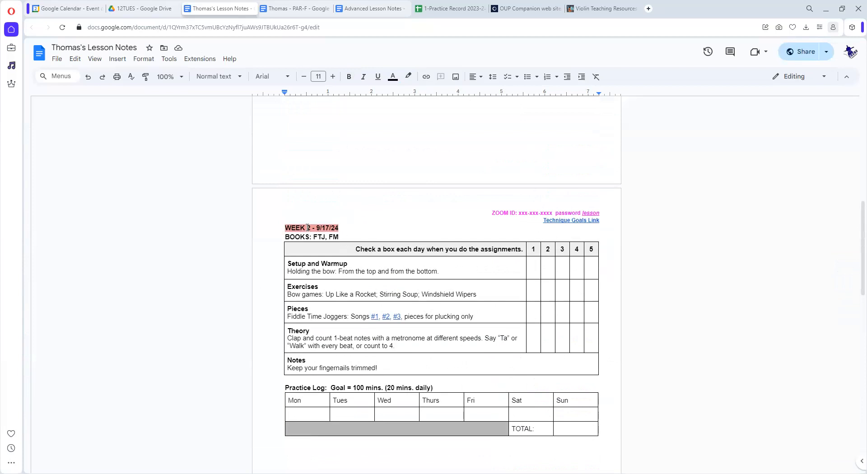
{"action": "scroll", "coordinate": [360, 256], "scroll_direction": "down", "scroll_amount": 1}
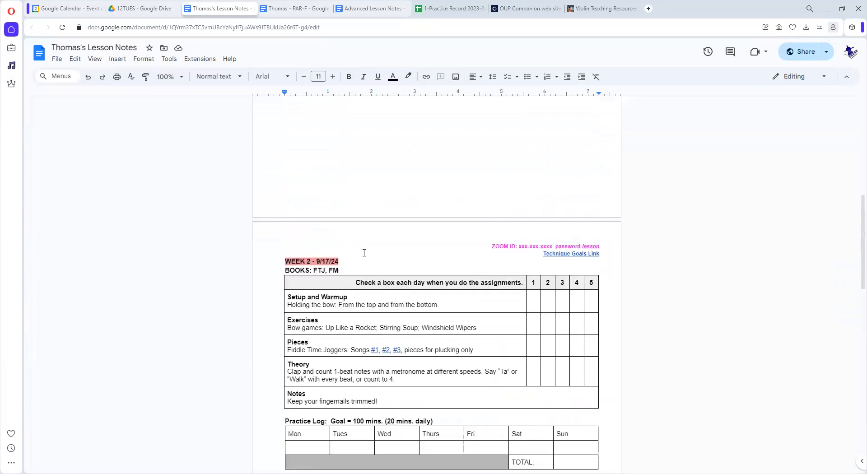
{"action": "scroll", "coordinate": [360, 256], "scroll_direction": "down", "scroll_amount": 8}
{"action": "scroll", "coordinate": [358, 258], "scroll_direction": "up", "scroll_amount": 5}
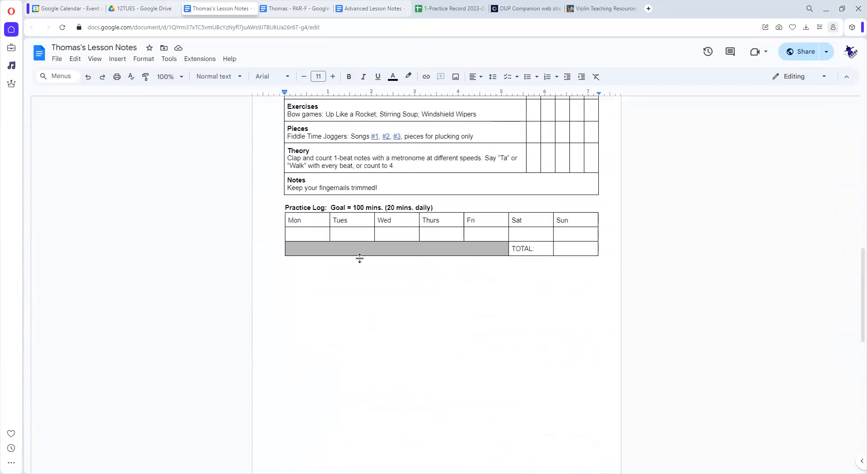
{"action": "scroll", "coordinate": [377, 267], "scroll_direction": "up", "scroll_amount": 10}
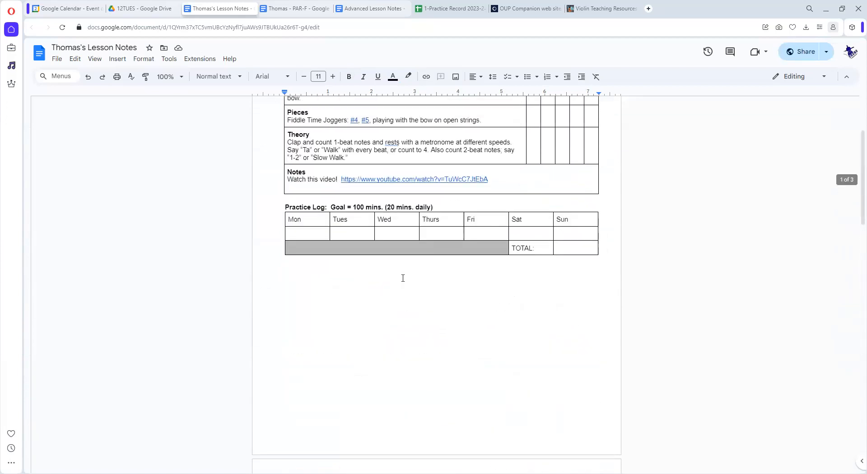
{"action": "scroll", "coordinate": [403, 278], "scroll_direction": "up", "scroll_amount": 3}
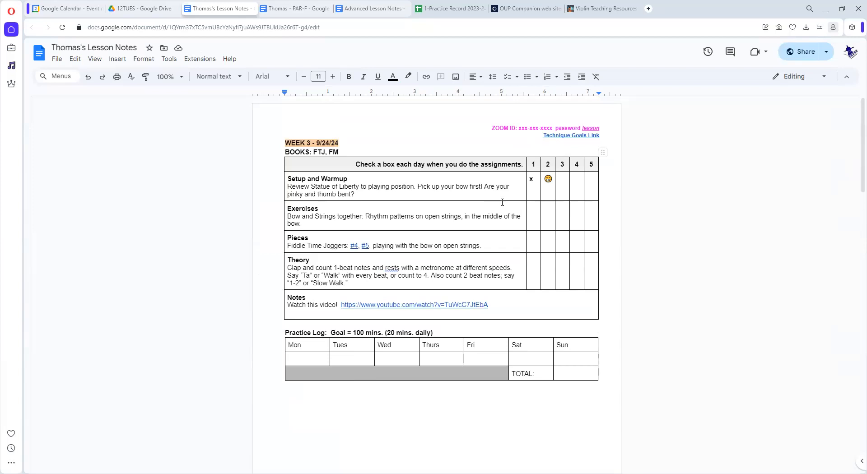
- Delete the day 1 and day 2 marks from the Week 3 Setup and Warmup row
{"action": "left_click_drag", "start_coordinate": [544, 181], "coordinate": [533, 180]}
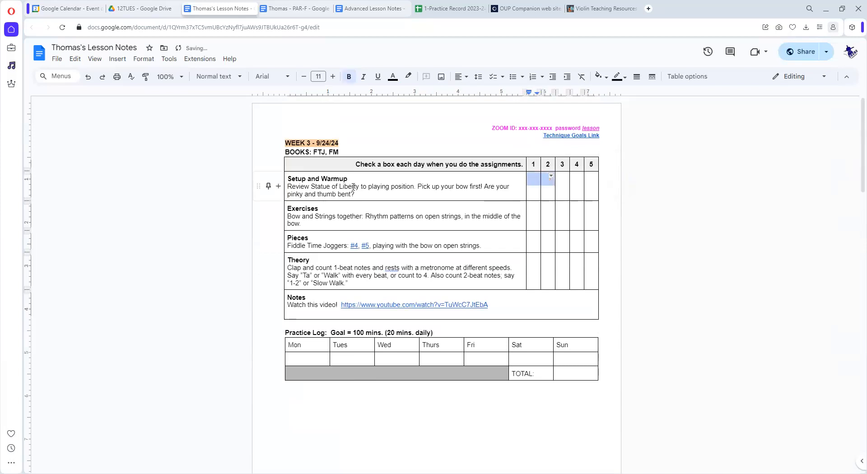
{"action": "key", "text": "Delete"}
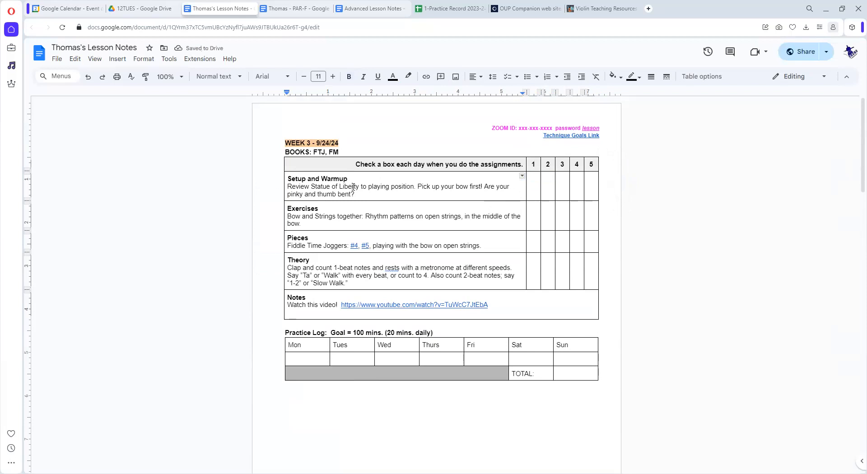
- Examine the Week 3 Pieces and Setup and Warmup assignments, and check the #4 Fiddle Time Joggers audio link
{"action": "left_click", "coordinate": [324, 246]}
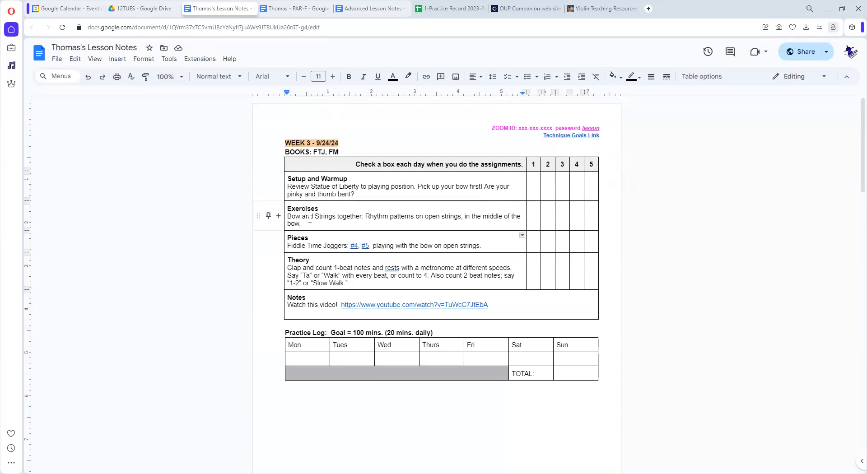
{"action": "left_click", "coordinate": [289, 187]}
{"action": "left_click", "coordinate": [354, 244]}
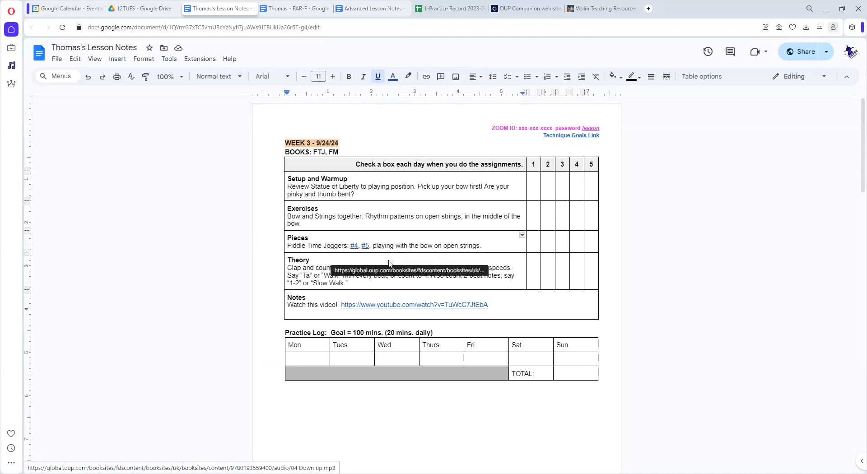
- Open the #4 Fiddle Time Joggers audio from the Week 3 Pieces row, pause playback, and return to the lesson notes
{"action": "left_click", "coordinate": [386, 259]}
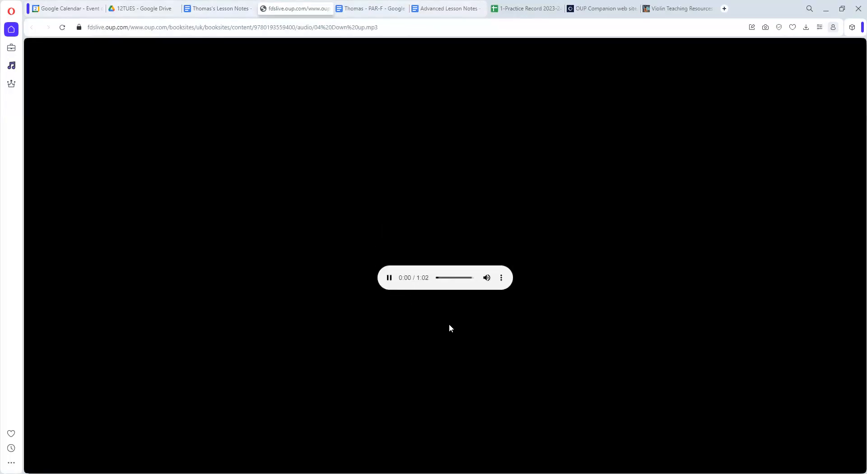
{"action": "left_click", "coordinate": [390, 277]}
{"action": "left_click", "coordinate": [330, 8]}
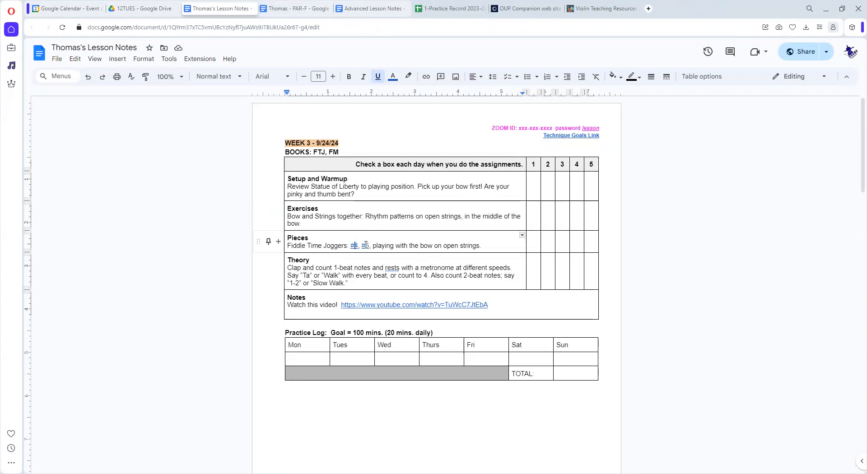
{"action": "left_click", "coordinate": [391, 246]}
- Copy the full YouTube URL from the Week 3 Notes row
{"action": "left_click", "coordinate": [388, 304]}
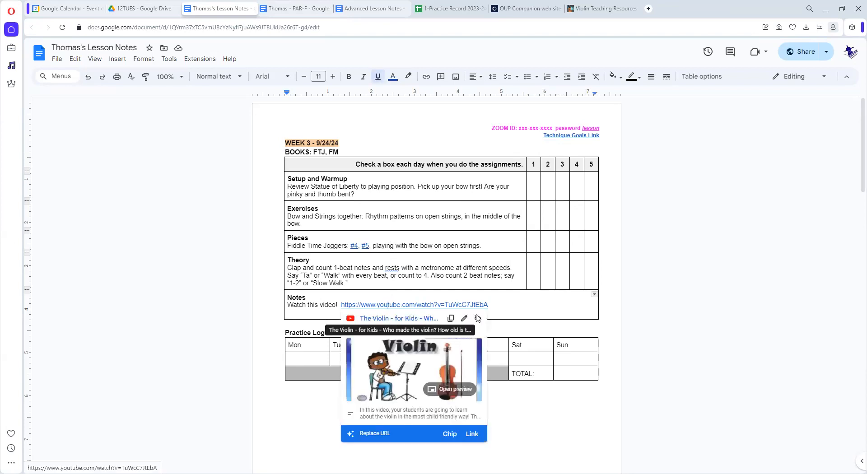
{"action": "left_click", "coordinate": [512, 304]}
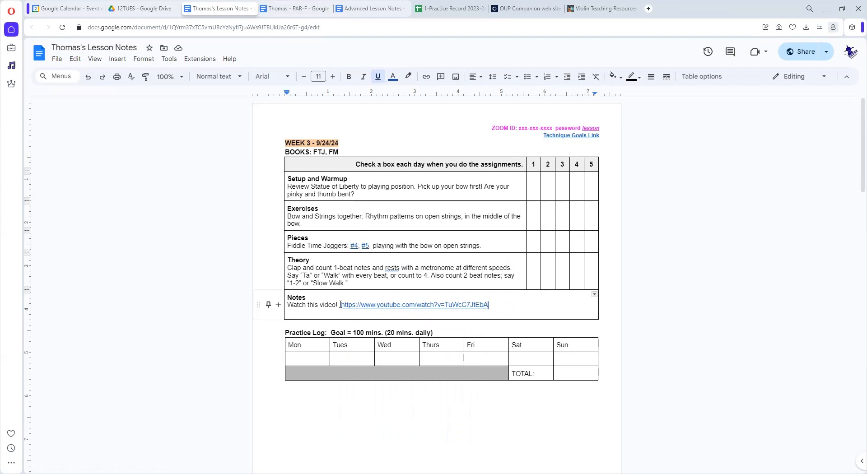
{"action": "mouse_move", "coordinate": [341, 306]}
{"action": "left_mouse_down"}
{"action": "mouse_move", "coordinate": [500, 305]}
{"action": "mouse_move", "coordinate": [341, 306]}
{"action": "left_mouse_up"}
{"action": "key", "text": "ctrl+c"}
{"action": "left_click", "coordinate": [488, 305]}
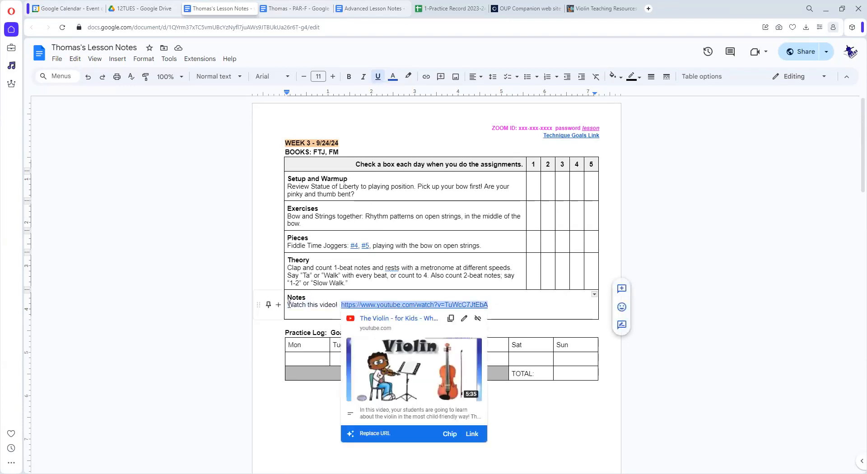
- Link the words "Watch this video" in the Week 3 Notes row to the copied YouTube URL
{"action": "left_click_drag", "start_coordinate": [287, 305], "coordinate": [335, 303]}
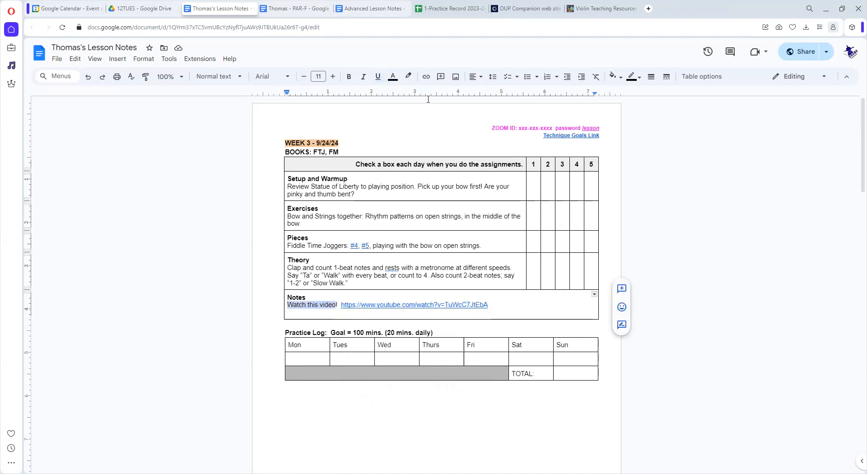
{"action": "left_click", "coordinate": [425, 80]}
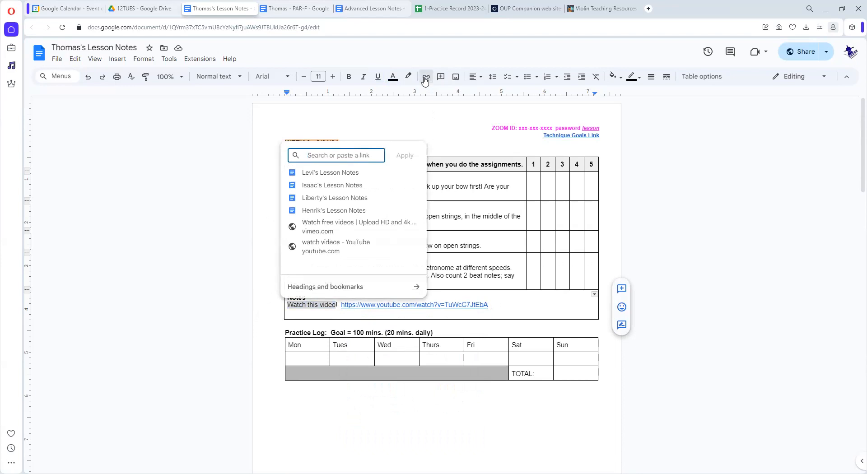
{"action": "key", "text": "ctrl+v"}
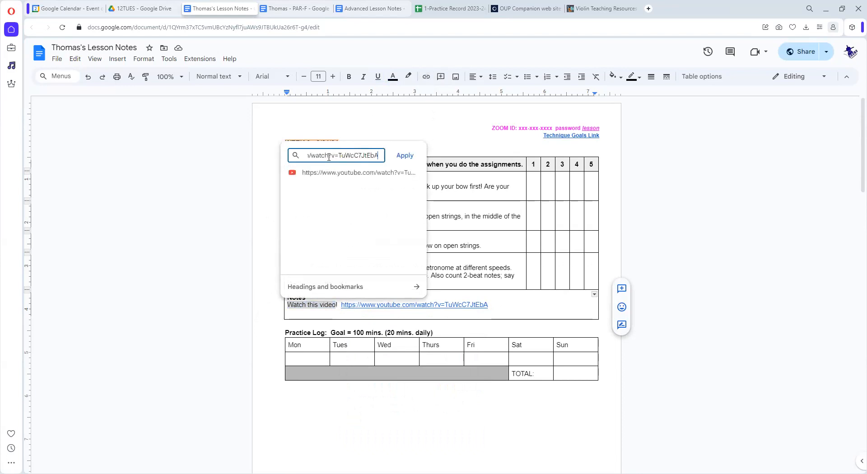
{"action": "left_click", "coordinate": [404, 156]}
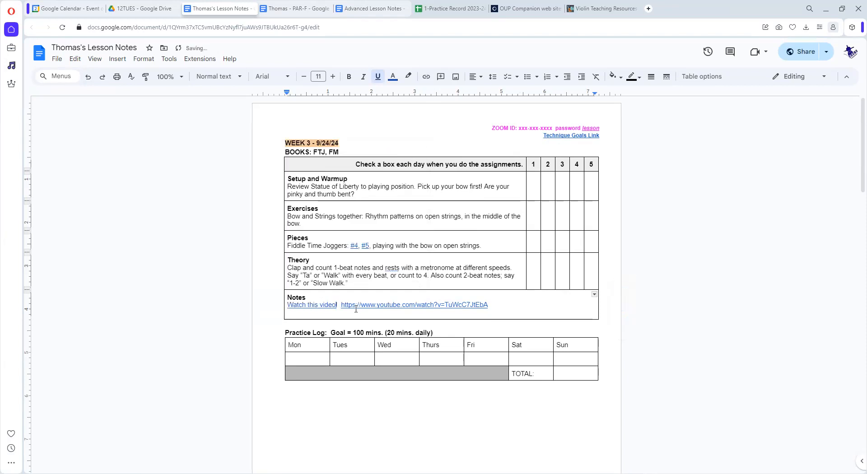
- Check the new "Watch this video" link and delete the bare YouTube URL beside it
{"action": "left_click", "coordinate": [322, 305]}
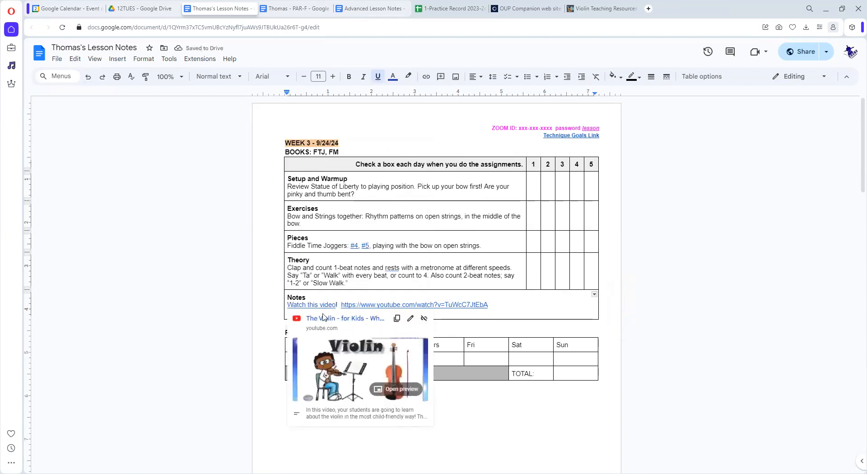
{"action": "left_click_drag", "start_coordinate": [505, 302], "coordinate": [341, 305]}
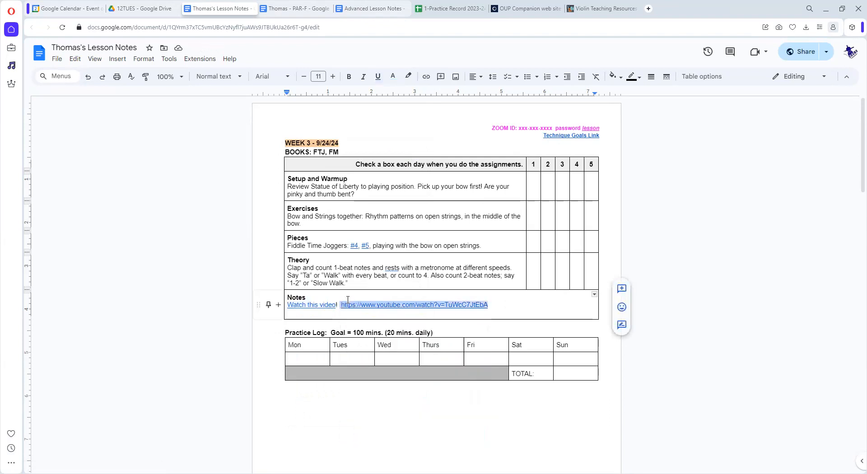
{"action": "key", "text": "BackSpace"}
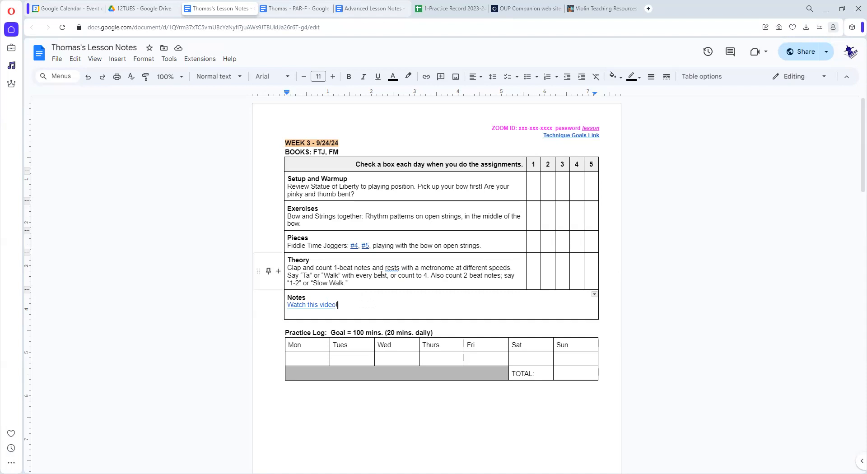
- Copy the entire Week 3 page content, from its heading through the Practice Log table
{"action": "left_click", "coordinate": [604, 375]}
{"action": "left_click_drag", "start_coordinate": [549, 364], "coordinate": [597, 380]}
{"action": "key", "text": "ctrl+c"}
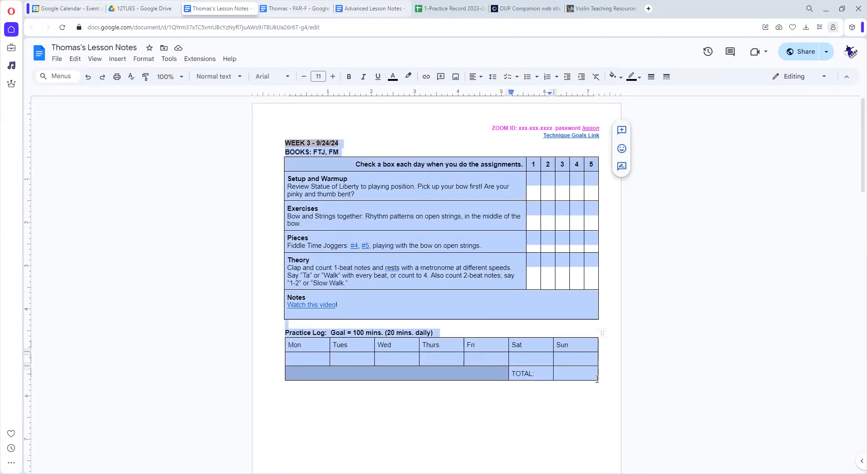
- Insert a page break before the Week 3 heading and paste the copied lesson content onto the new first page
{"action": "left_click", "coordinate": [289, 139]}
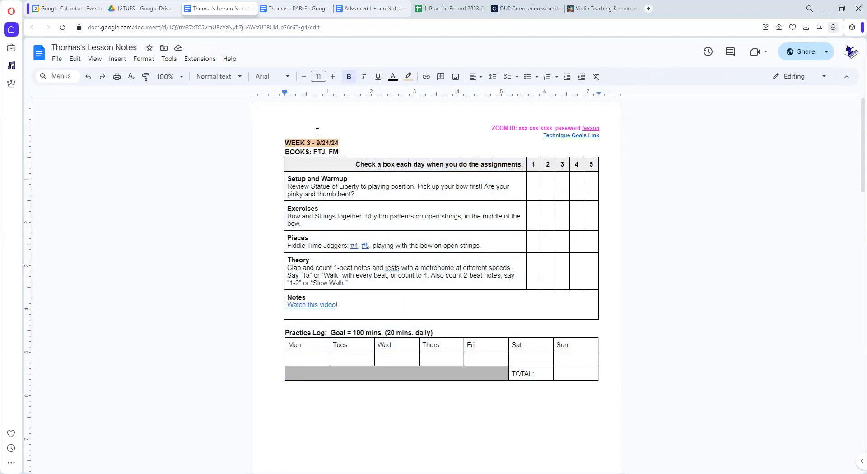
{"action": "key", "text": "ctrl+Return"}
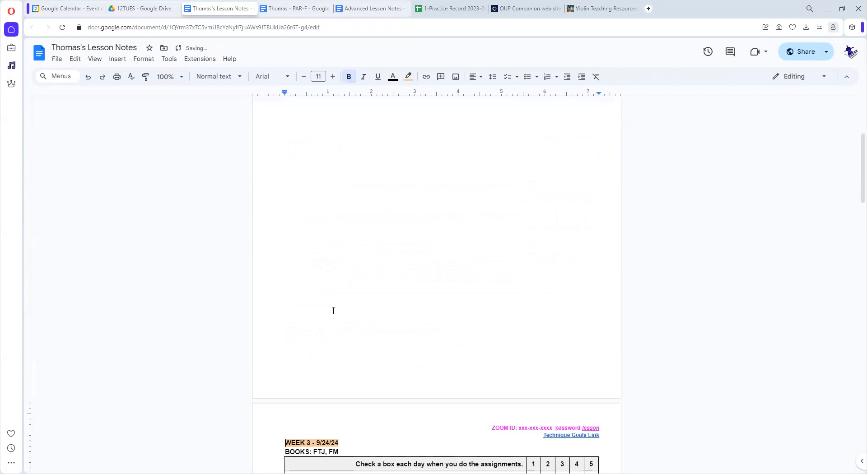
{"action": "scroll", "coordinate": [333, 313], "scroll_direction": "up", "scroll_amount": 4}
{"action": "left_click", "coordinate": [295, 143]}
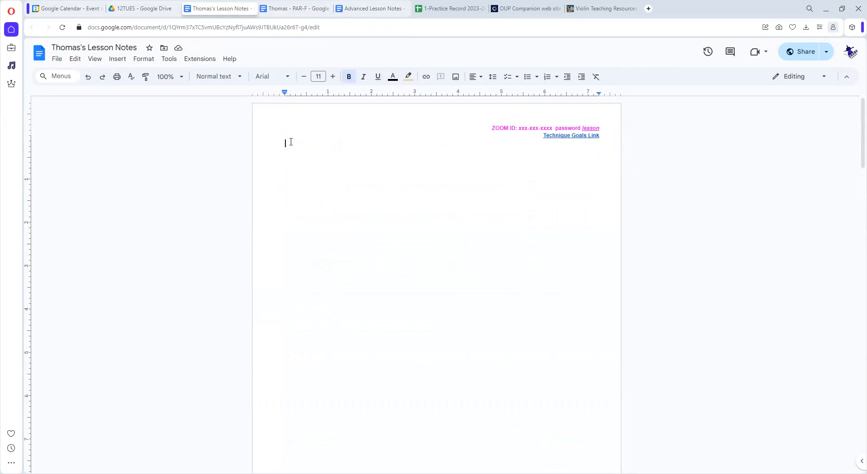
{"action": "key", "text": "ctrl+v"}
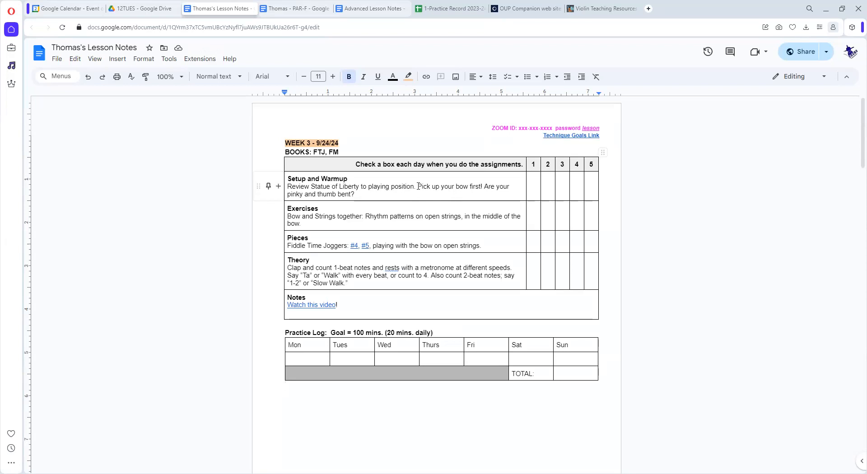
- Replace the bow and thumb reminder in the new page's Setup and Warmup row with "Something new to do..."
{"action": "left_click_drag", "start_coordinate": [418, 186], "coordinate": [425, 194]}
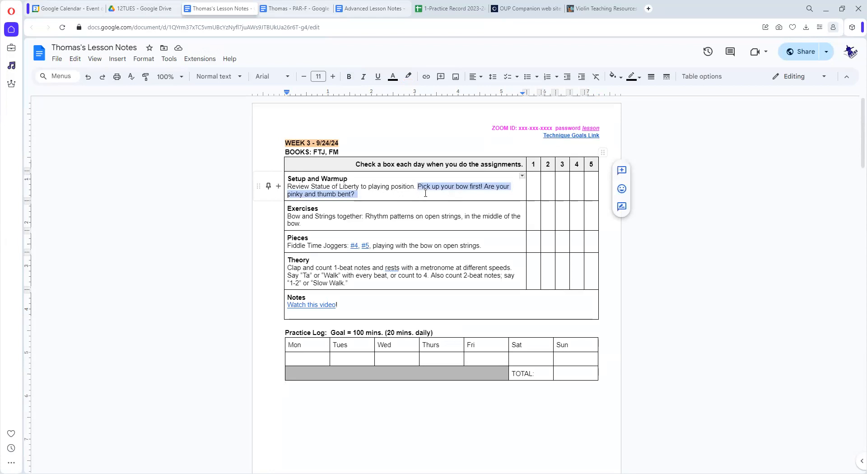
{"action": "type", "text": "Something"}
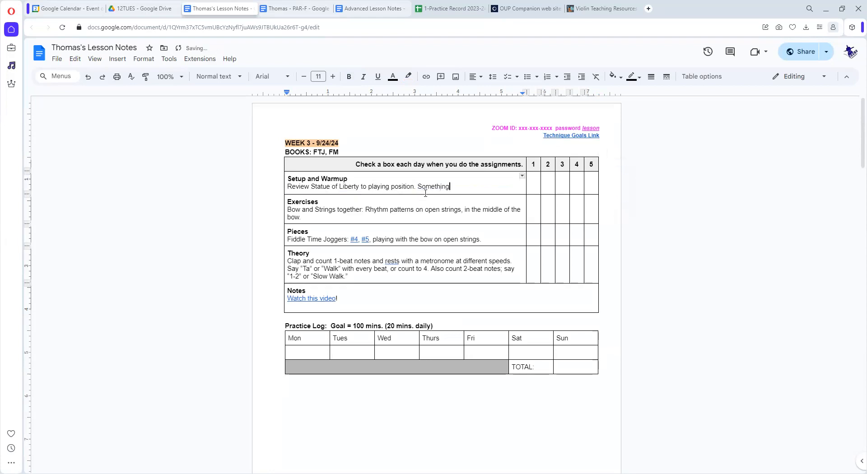
{"action": "type", "text": " new to do..."}
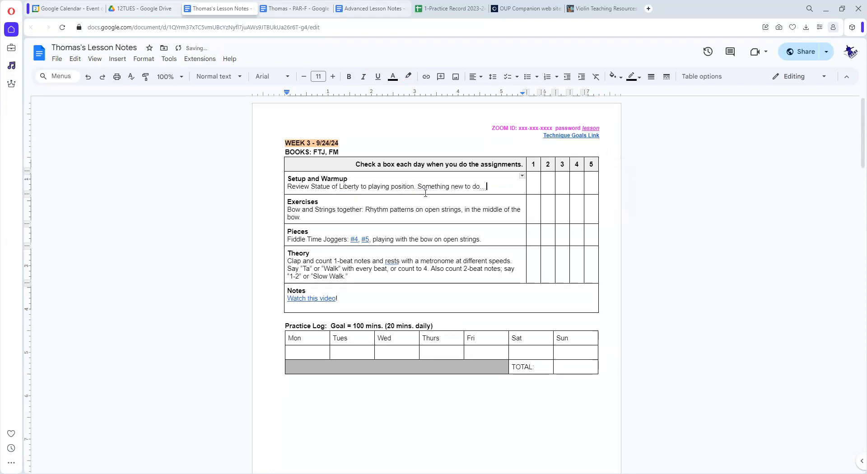
- Change the new page's heading to "WEEK 4 - 10/2/24"
{"action": "left_click", "coordinate": [308, 143]}
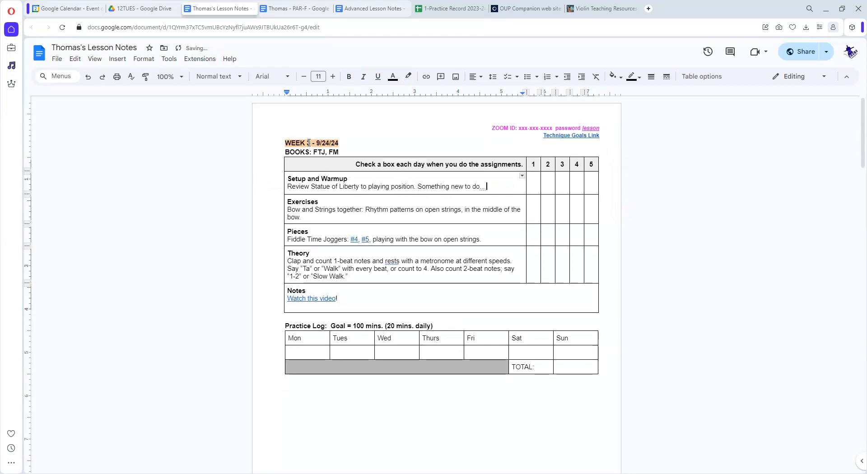
{"action": "key", "text": "Delete"}
{"action": "type", "text": "4"}
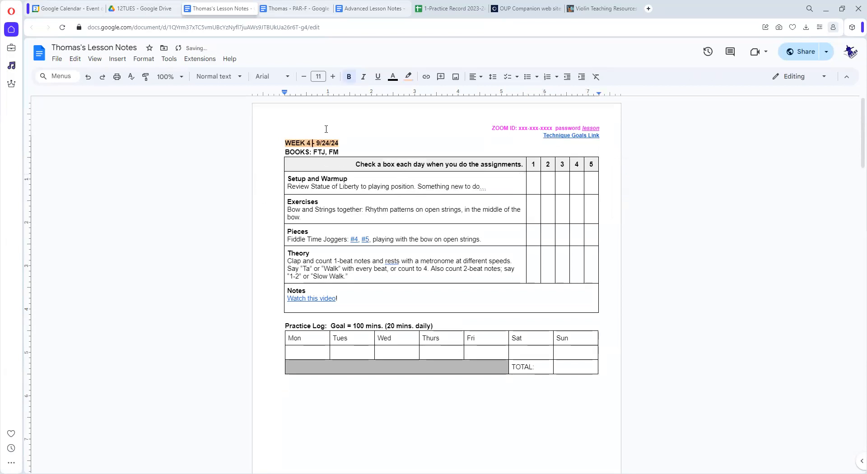
{"action": "key", "text": "Right"}
{"action": "key", "text": "Right"}
{"action": "key", "text": "Right"}
{"action": "type", "text": "10/2"}
{"action": "key", "text": "Delete"}
{"action": "key", "text": "Delete"}
{"action": "key", "text": "Delete"}
{"action": "key", "text": "Delete"}
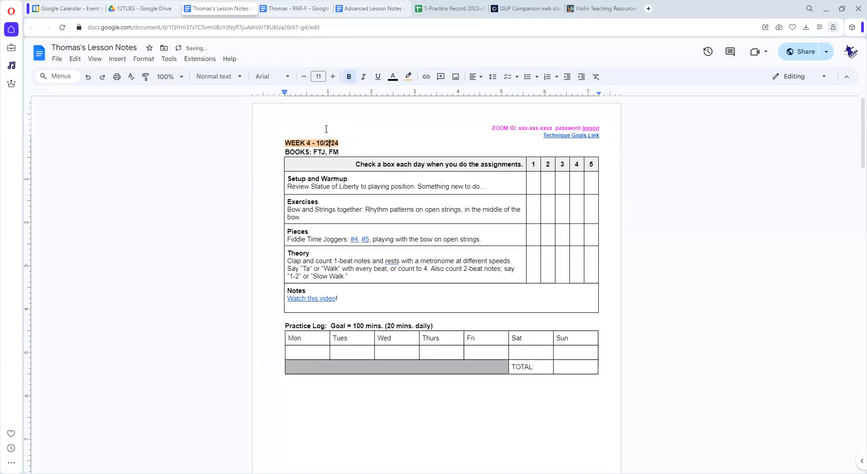
- Change the highlight colour of the Week 4 heading to light yellow
{"action": "left_click_drag", "start_coordinate": [339, 143], "coordinate": [285, 144]}
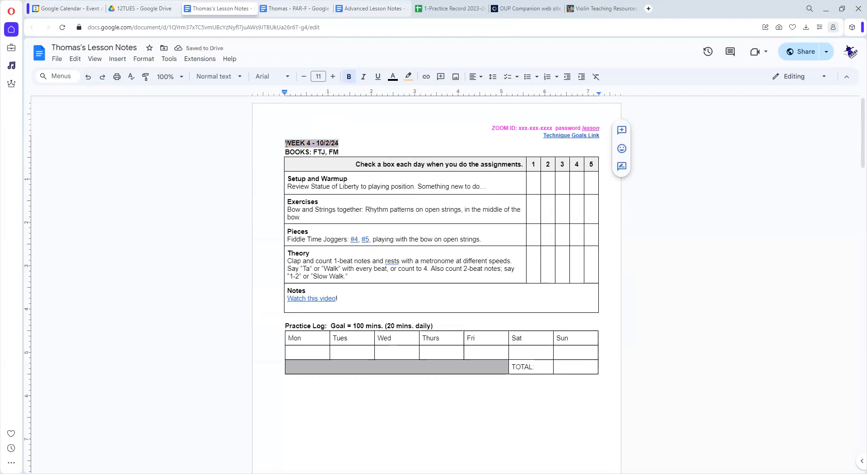
{"action": "left_click", "coordinate": [409, 77]}
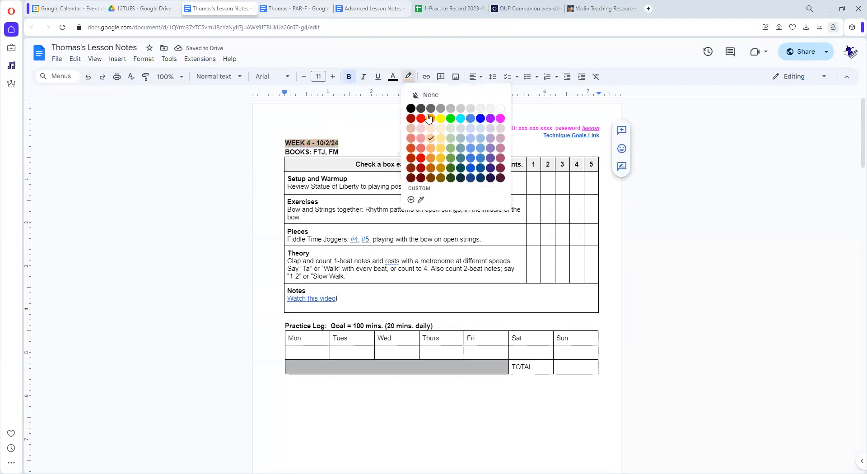
{"action": "left_click", "coordinate": [440, 148]}
{"action": "left_click", "coordinate": [377, 183]}
- Compare the Week 4 page and its heading highlight with the Week 3 page below it
{"action": "scroll", "coordinate": [358, 267], "scroll_direction": "down", "scroll_amount": 10}
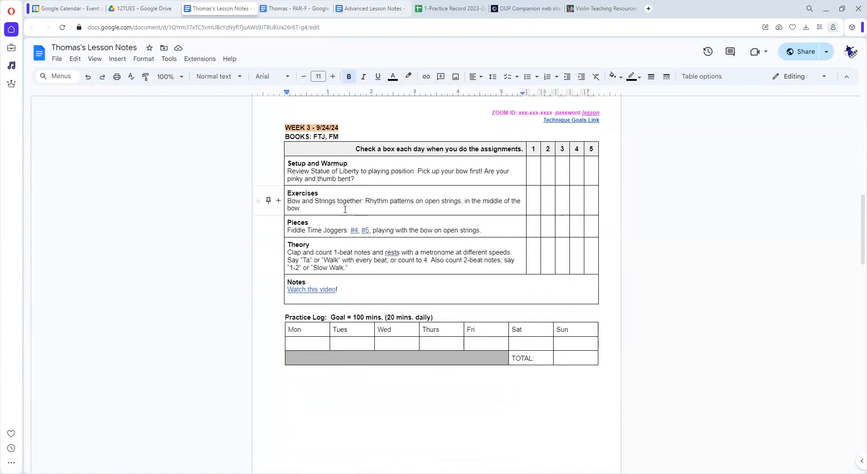
{"action": "scroll", "coordinate": [345, 209], "scroll_direction": "up", "scroll_amount": 5}
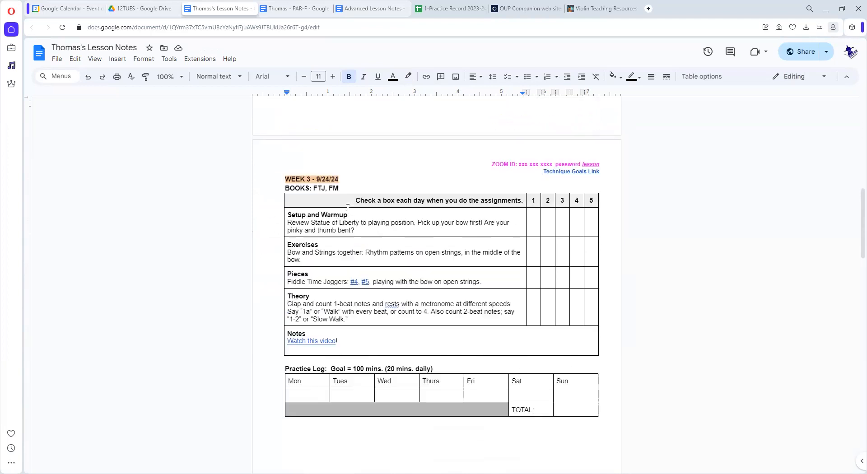
{"action": "scroll", "coordinate": [345, 212], "scroll_direction": "up", "scroll_amount": 7}
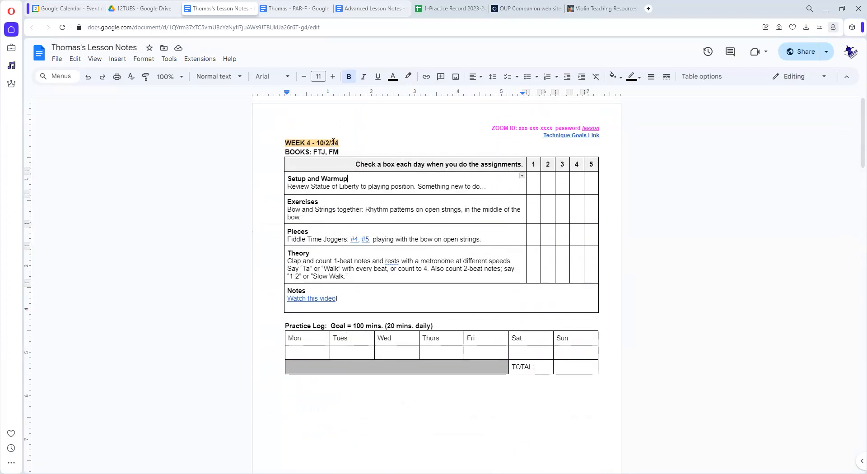
{"action": "left_click_drag", "start_coordinate": [338, 143], "coordinate": [285, 143]}
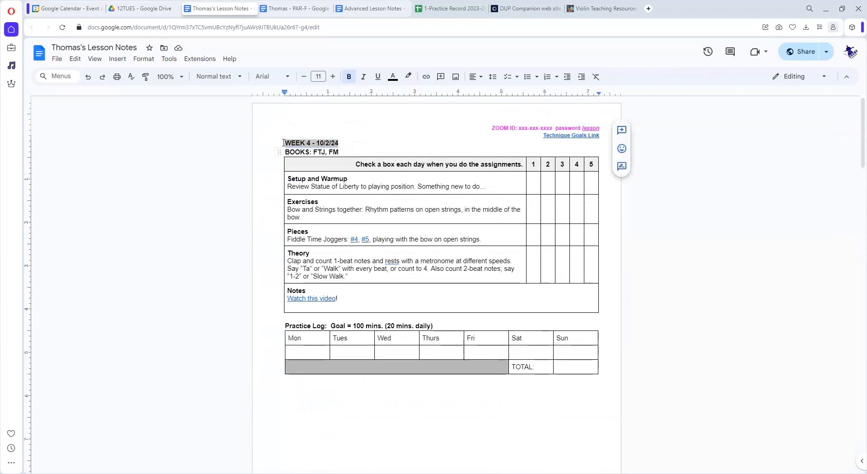
{"action": "left_click", "coordinate": [366, 186]}
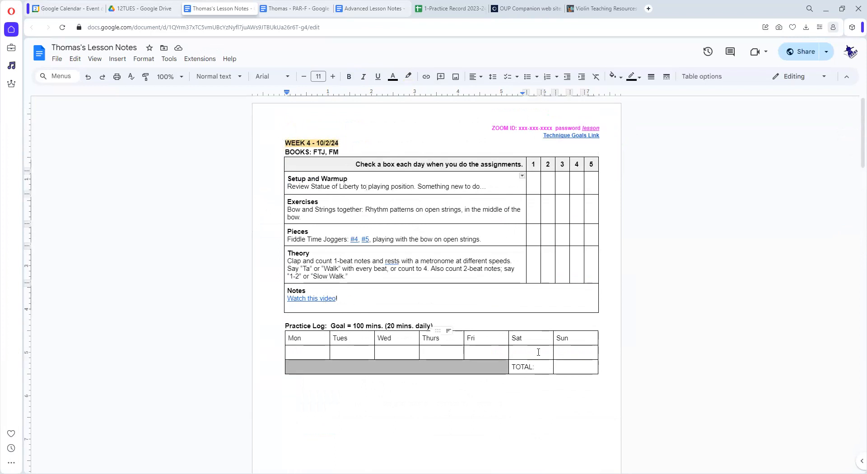
- Examine the daily entry rows of the Practice Log tables on the Week 3 and Week 4 pages
{"action": "scroll", "coordinate": [463, 369], "scroll_direction": "down", "scroll_amount": 10}
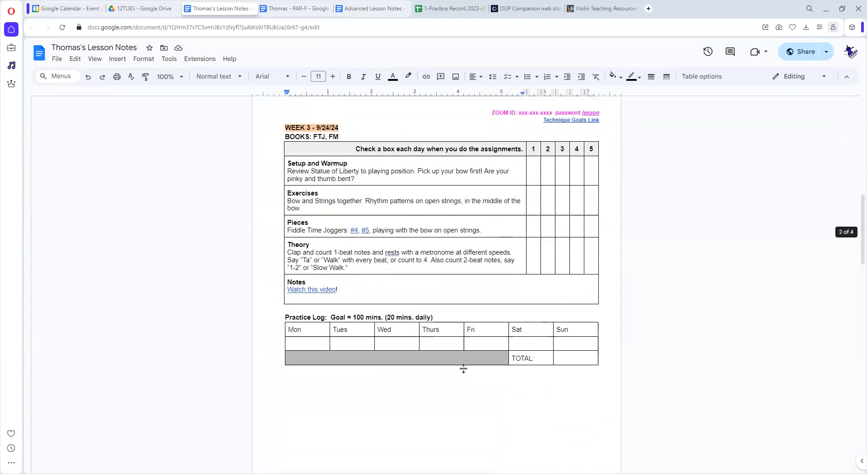
{"action": "left_click", "coordinate": [311, 343]}
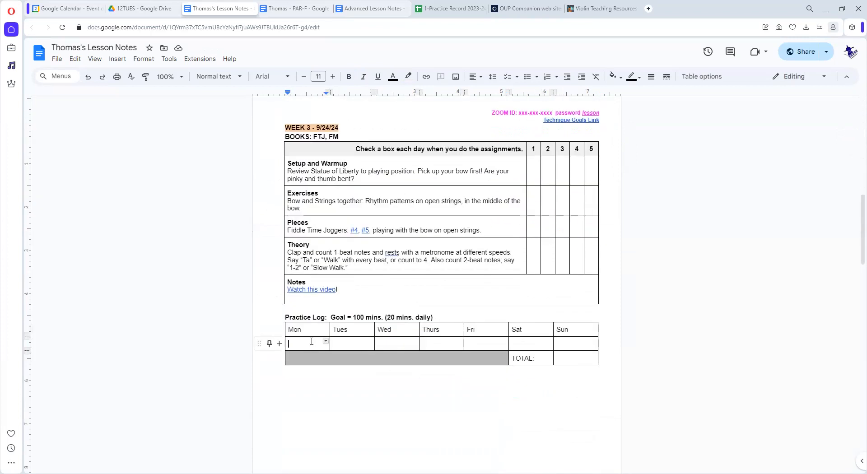
{"action": "left_click_drag", "start_coordinate": [312, 342], "coordinate": [566, 342]}
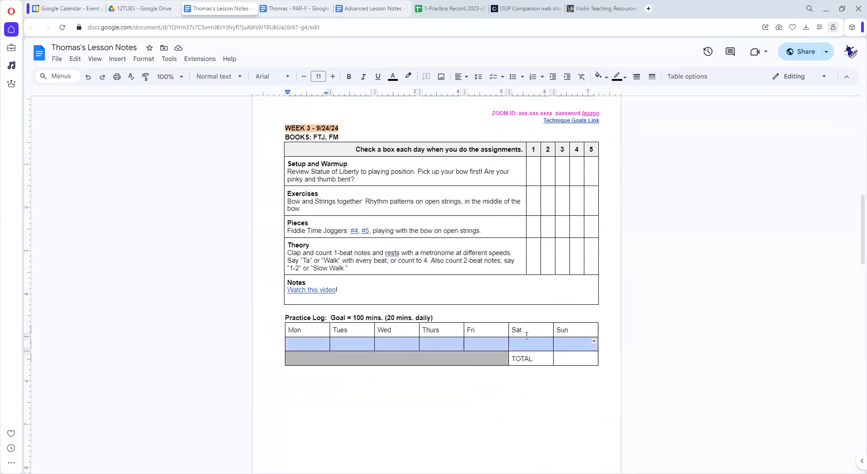
{"action": "scroll", "coordinate": [481, 311], "scroll_direction": "down", "scroll_amount": 5}
{"action": "scroll", "coordinate": [368, 271], "scroll_direction": "up", "scroll_amount": 3}
{"action": "left_click", "coordinate": [308, 261]}
{"action": "left_click_drag", "start_coordinate": [308, 261], "coordinate": [587, 266]}
{"action": "left_click", "coordinate": [564, 307]}
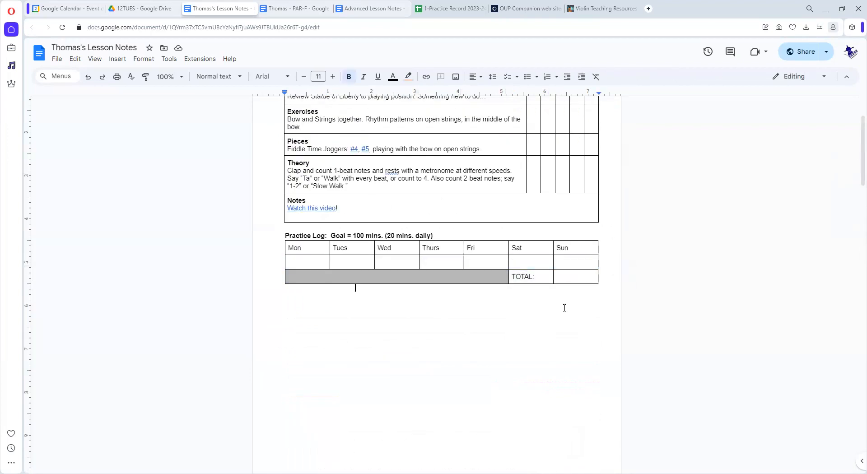
{"action": "scroll", "coordinate": [486, 323], "scroll_direction": "up", "scroll_amount": 2}
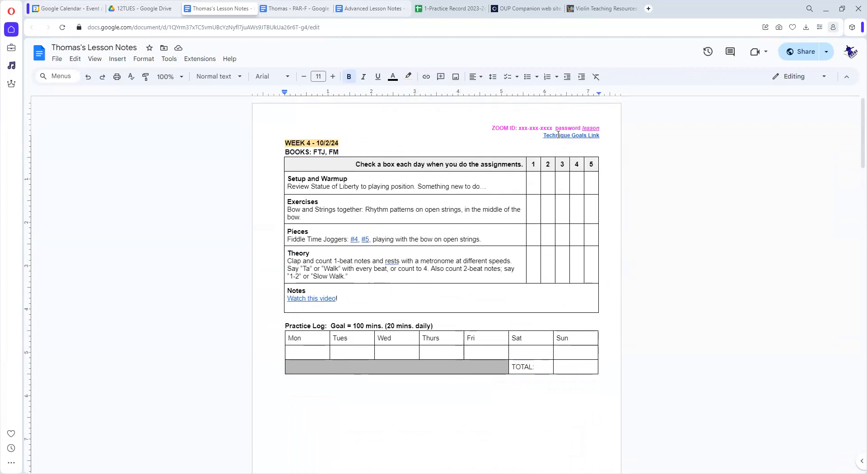
- Open the student's PAR-F document through the Technique Goals Link in the page header and look at its student name line
{"action": "left_click", "coordinate": [556, 135]}
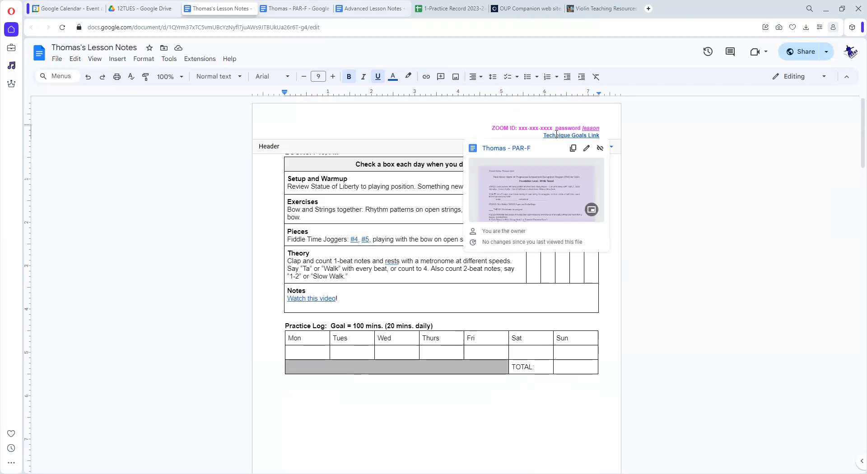
{"action": "left_click", "coordinate": [496, 149]}
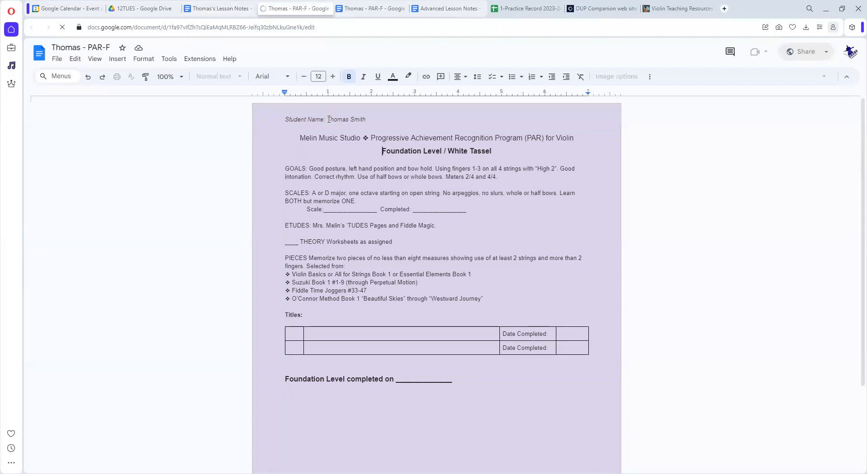
{"action": "double_click", "coordinate": [358, 115]}
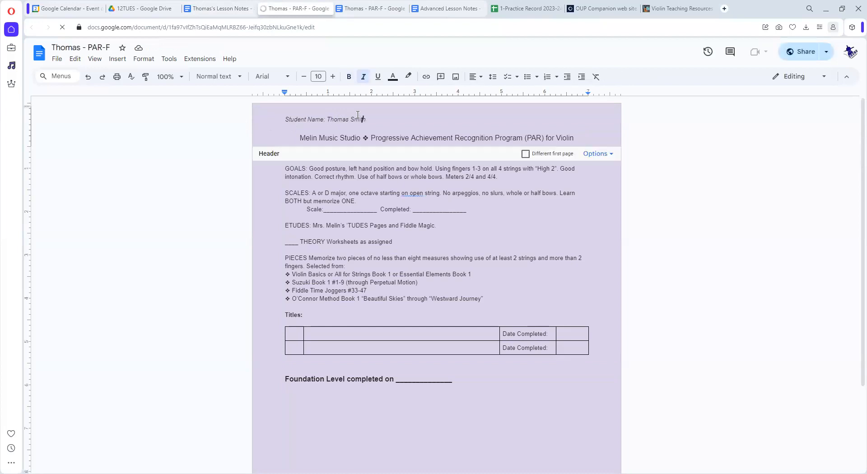
{"action": "left_click", "coordinate": [350, 174]}
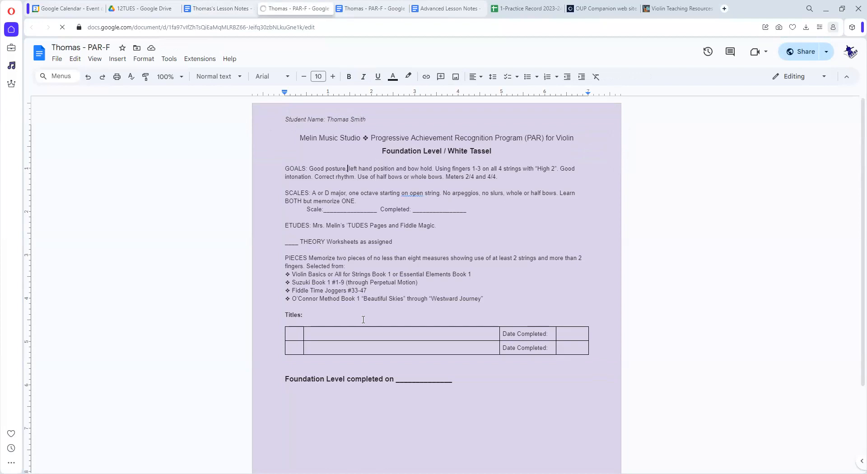
- Examine the Pieces list, the Scales and Etudes requirements, and the Titles table in the PAR-F document
{"action": "left_click_drag", "start_coordinate": [483, 299], "coordinate": [271, 276]}
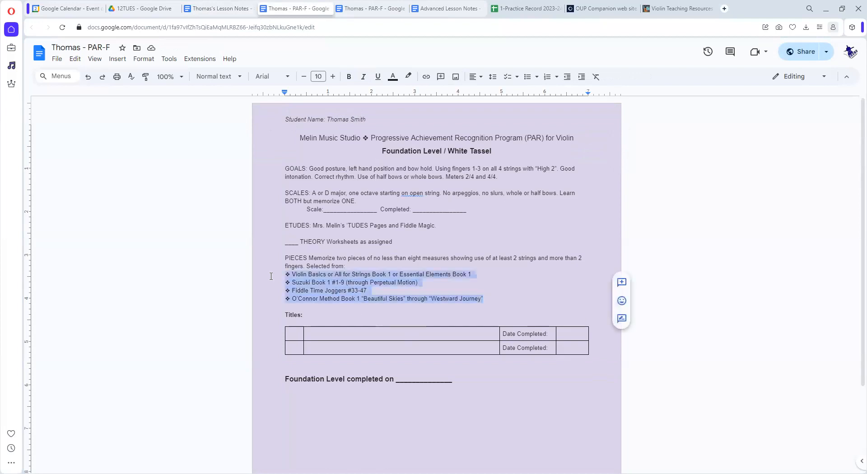
{"action": "left_click_drag", "start_coordinate": [358, 202], "coordinate": [279, 193]}
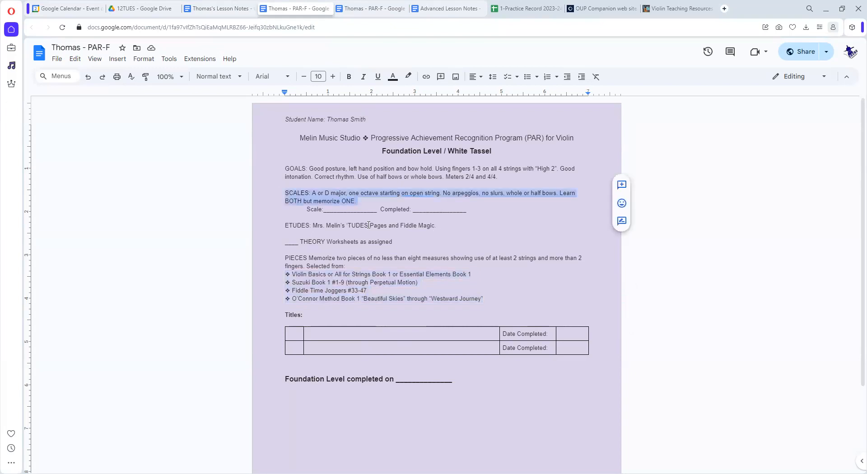
{"action": "left_click_drag", "start_coordinate": [437, 225], "coordinate": [266, 224]}
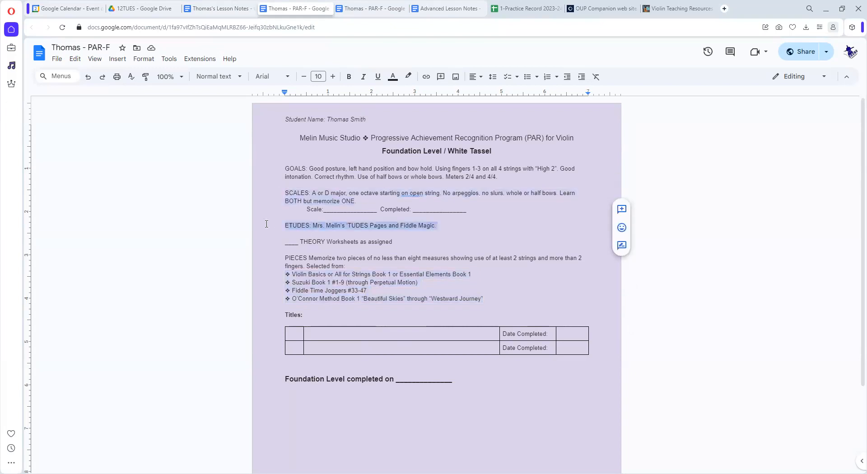
{"action": "left_click", "coordinate": [325, 335]}
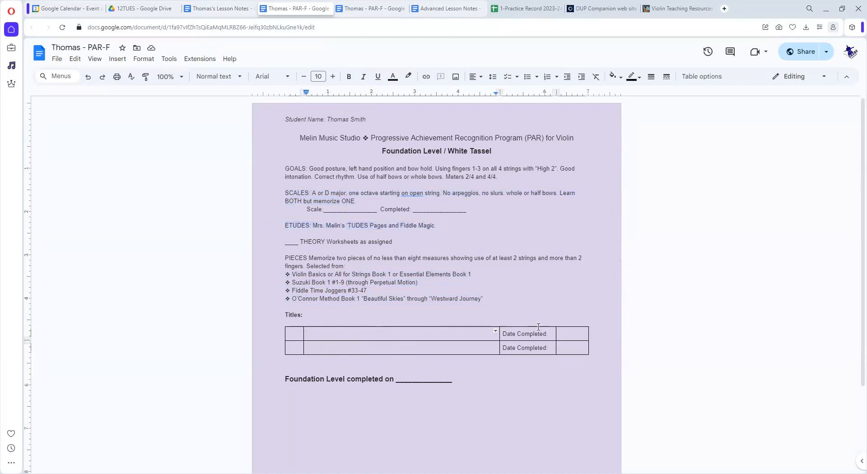
- Try marking the first title as completed with the date 11/1/24 and an X, and clear both entries
{"action": "left_click", "coordinate": [573, 333]}
{"action": "type", "text": "11/1/24"}
{"action": "left_click", "coordinate": [293, 335]}
{"action": "type", "text": "X"}
{"action": "key", "text": "BackSpace"}
{"action": "double_click", "coordinate": [562, 333]}
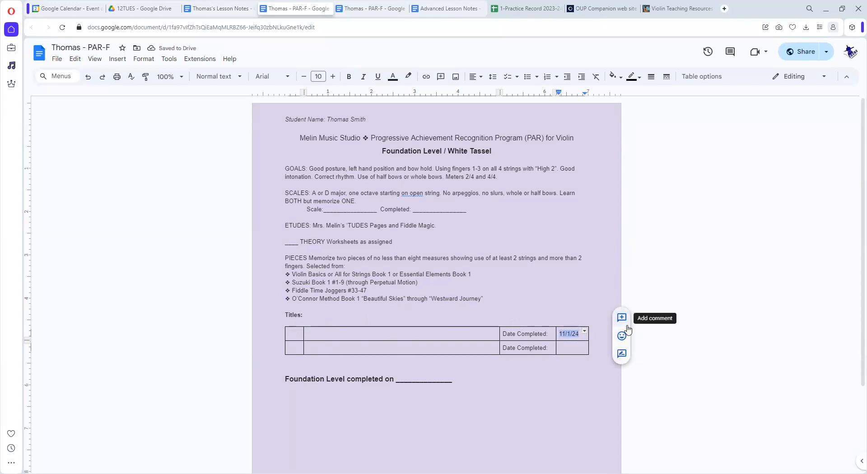
{"action": "key", "text": "BackSpace"}
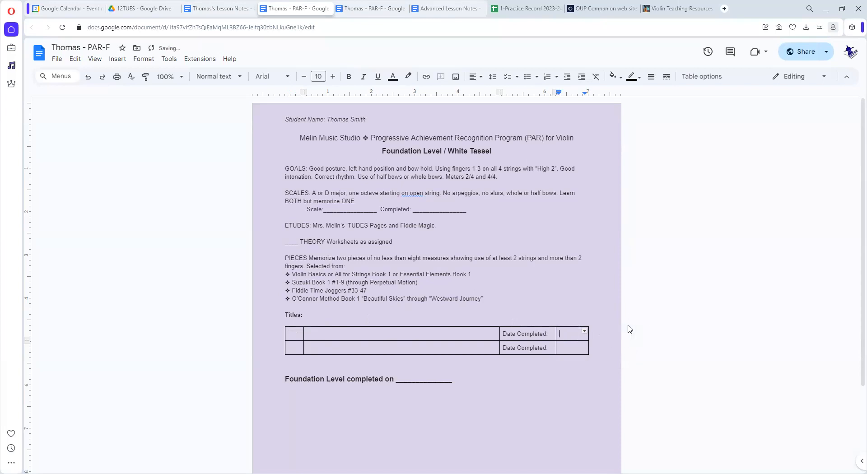
- Insert a page break before the Foundation Level / White Tassel heading to make room for a new level page above it
{"action": "left_click", "coordinate": [383, 150]}
{"action": "key", "text": "ctrl+Return"}
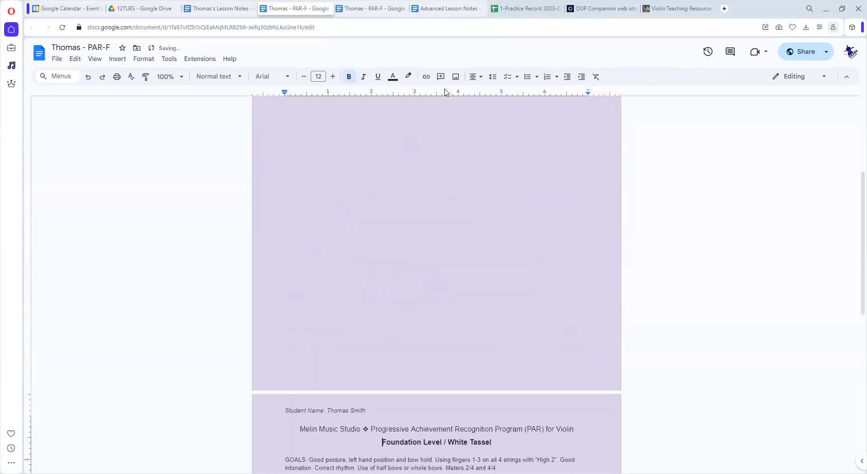
{"action": "scroll", "coordinate": [426, 259], "scroll_direction": "up", "scroll_amount": 4}
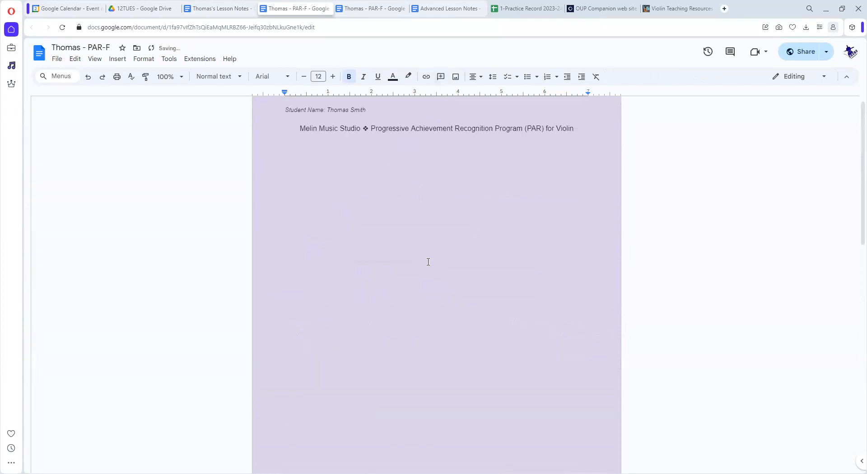
{"action": "left_click", "coordinate": [410, 151]}
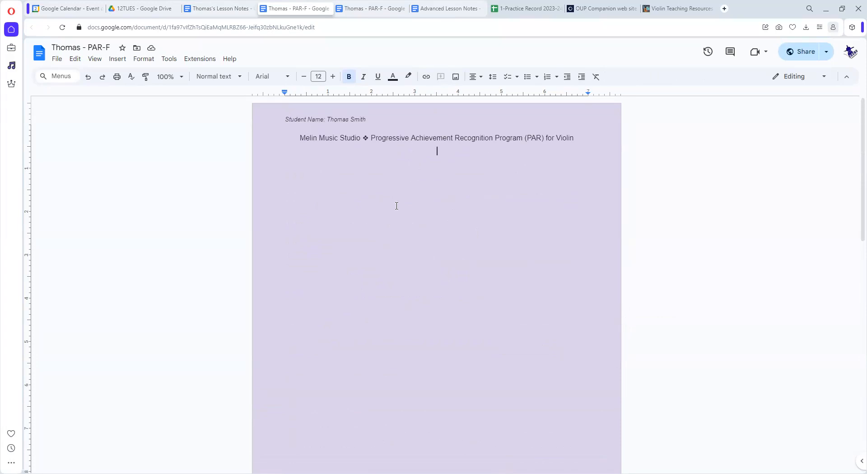
{"action": "scroll", "coordinate": [391, 204], "scroll_direction": "down", "scroll_amount": 3}
{"action": "scroll", "coordinate": [391, 206], "scroll_direction": "down", "scroll_amount": 6}
{"action": "scroll", "coordinate": [410, 245], "scroll_direction": "up", "scroll_amount": 5}
{"action": "scroll", "coordinate": [409, 243], "scroll_direction": "down", "scroll_amount": 7}
- Return briefly to the student's lesson notes, switch to the Advanced Lesson Notes document, and examine its Week 3 heading and book list
{"action": "left_click", "coordinate": [216, 9]}
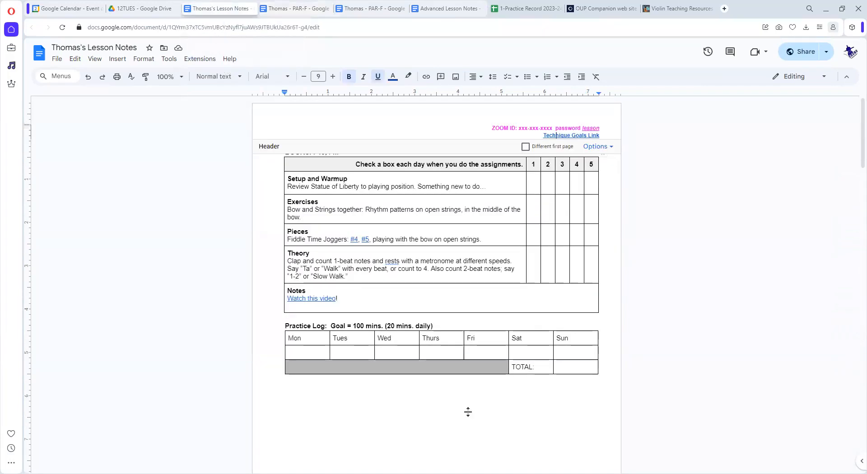
{"action": "left_click", "coordinate": [449, 394]}
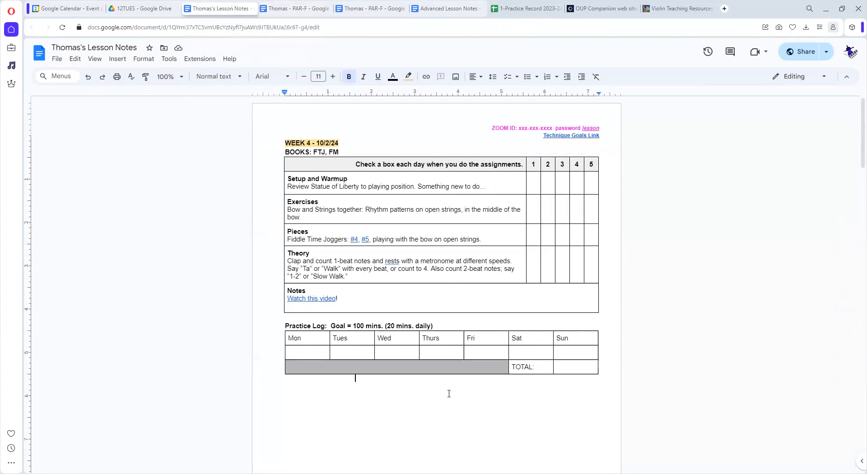
{"action": "left_click", "coordinate": [440, 10]}
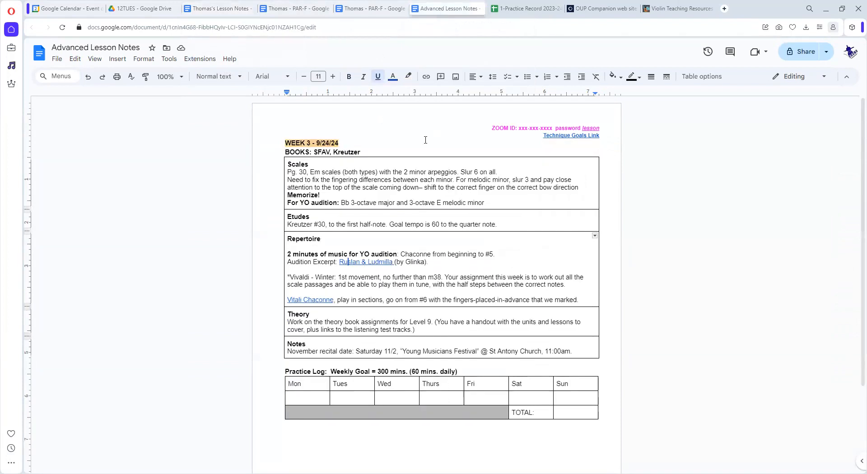
{"action": "left_click_drag", "start_coordinate": [339, 143], "coordinate": [285, 141]}
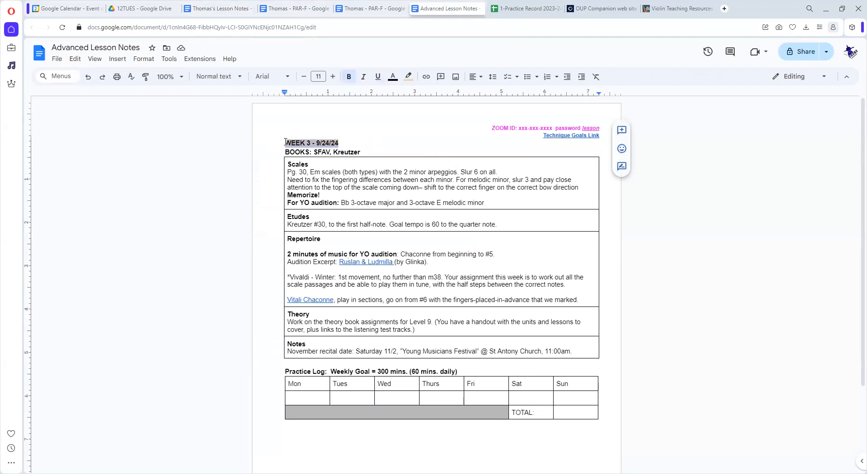
{"action": "left_click", "coordinate": [346, 150]}
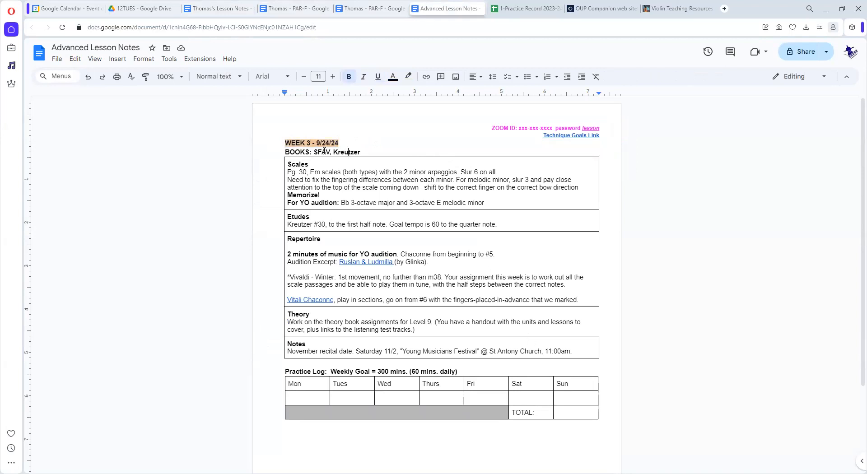
{"action": "left_click_drag", "start_coordinate": [361, 152], "coordinate": [315, 151]}
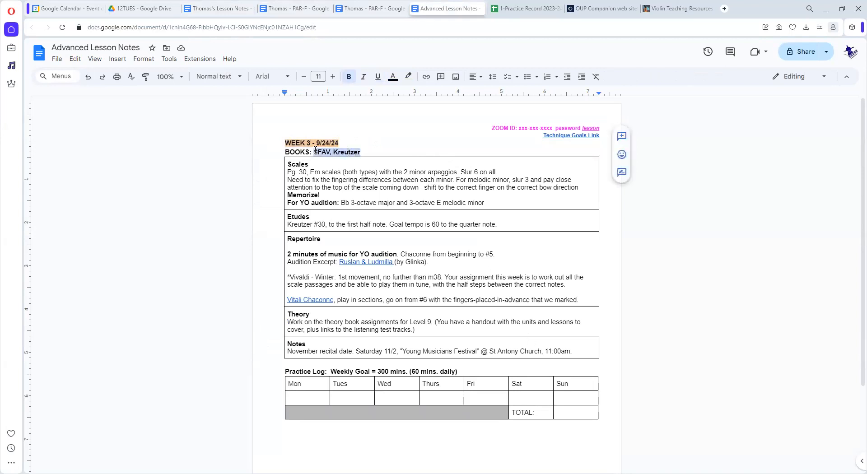
{"action": "left_click", "coordinate": [346, 152]}
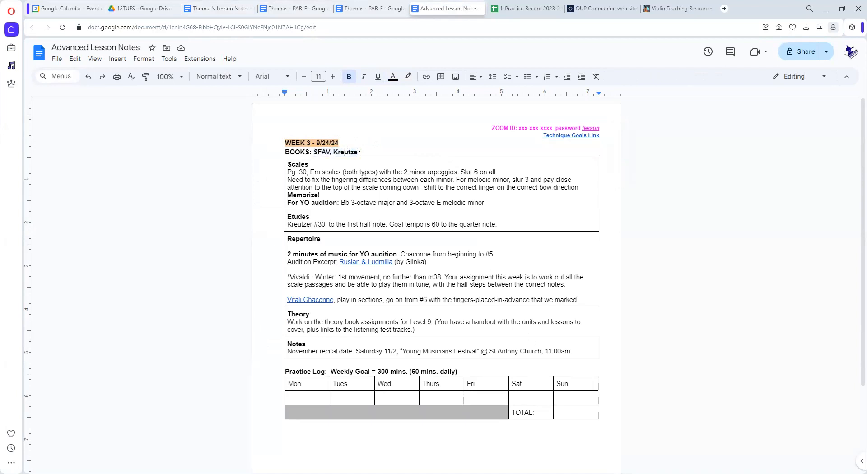
{"action": "left_click_drag", "start_coordinate": [361, 151], "coordinate": [315, 152]}
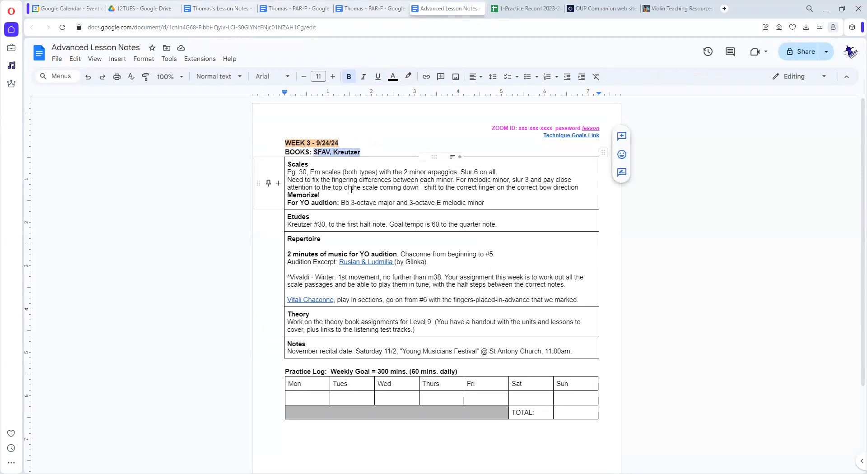
- Examine the Scales, Etudes, Repertoire, Theory and Notes sections and the Practice Log of the advanced Week 3 page
{"action": "left_click", "coordinate": [323, 172]}
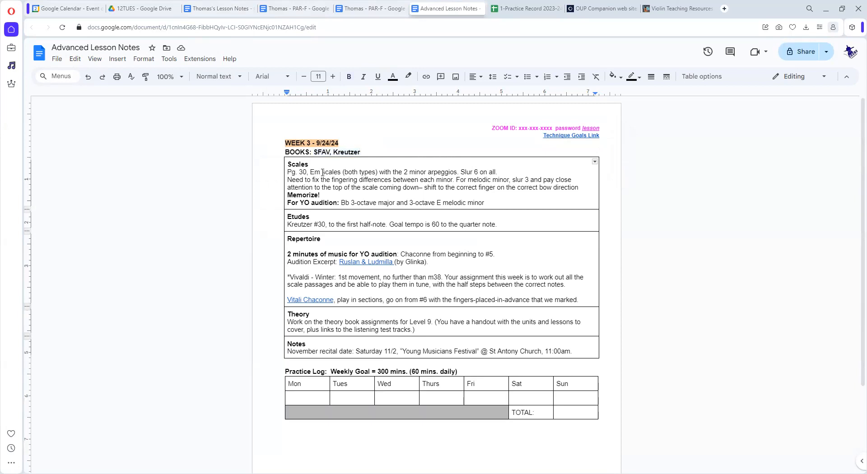
{"action": "double_click", "coordinate": [299, 165]}
{"action": "left_click", "coordinate": [320, 173]}
{"action": "double_click", "coordinate": [311, 216]}
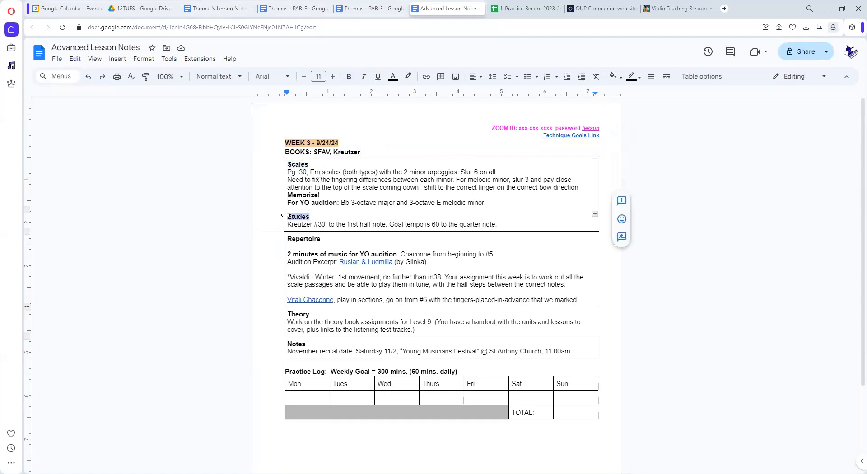
{"action": "left_click_drag", "start_coordinate": [332, 239], "coordinate": [286, 235]}
{"action": "left_click_drag", "start_coordinate": [318, 315], "coordinate": [285, 314]}
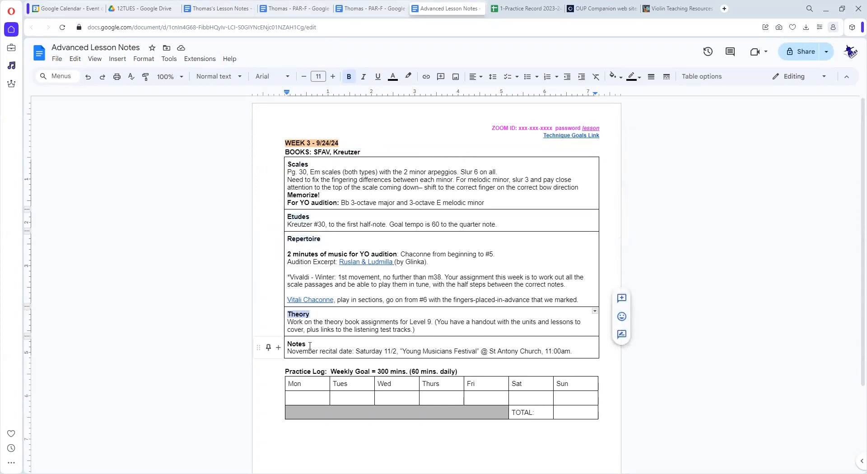
{"action": "left_click_drag", "start_coordinate": [308, 344], "coordinate": [292, 343]}
{"action": "left_click", "coordinate": [287, 343]}
{"action": "double_click", "coordinate": [287, 343]}
{"action": "left_click_drag", "start_coordinate": [469, 370], "coordinate": [284, 371]}
{"action": "left_click", "coordinate": [303, 396]}
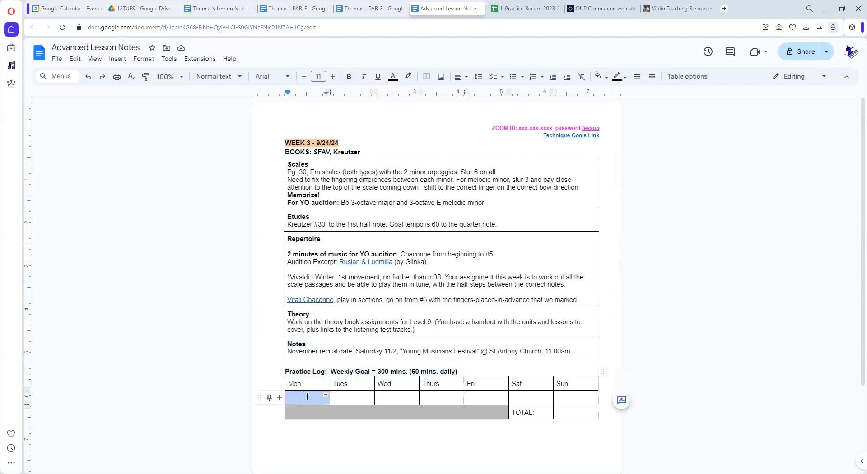
- Preview the Ruslan & Ludmilla and Vitali Chaconne video links in the Repertoire section
{"action": "left_click", "coordinate": [348, 262]}
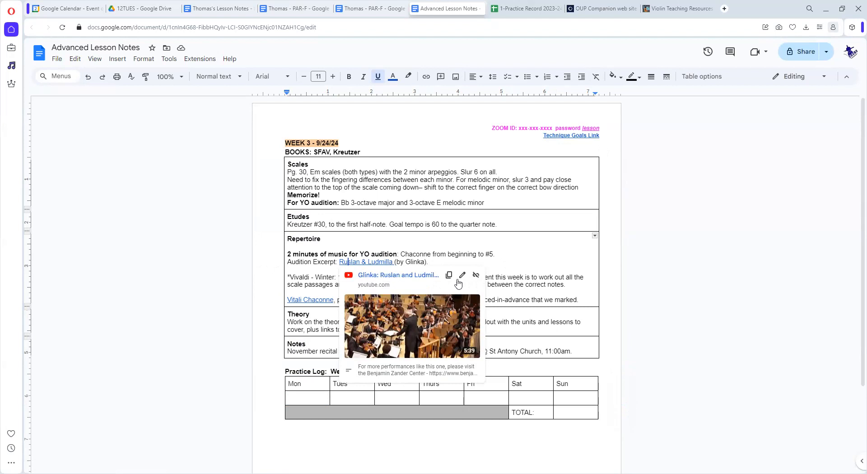
{"action": "left_click", "coordinate": [507, 251]}
{"action": "left_click", "coordinate": [315, 300]}
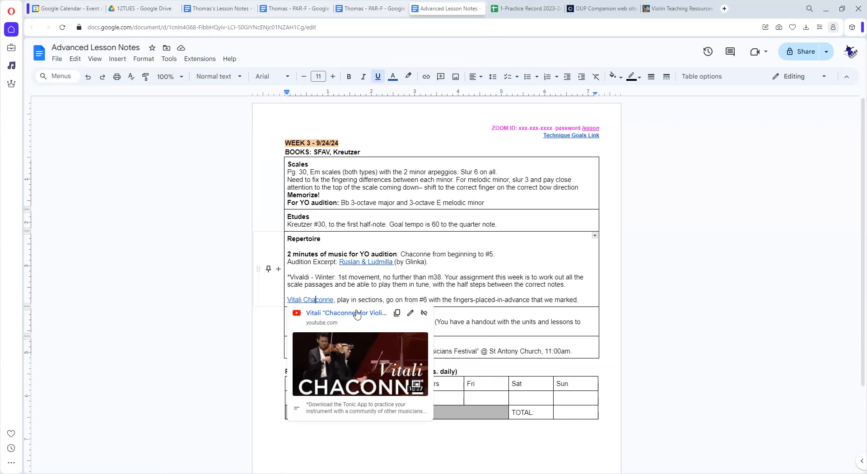
{"action": "left_click", "coordinate": [464, 298]}
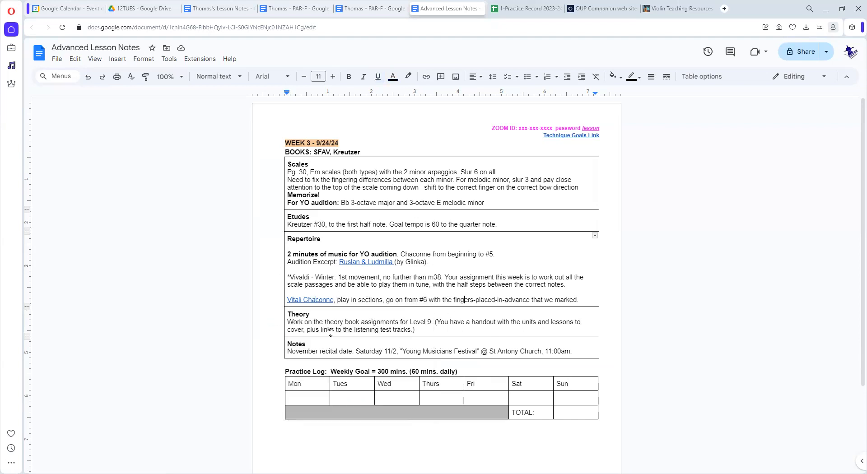
- Duplicate the entire Week 3 page of the advanced notes onto a new page above it
{"action": "left_click_drag", "start_coordinate": [607, 418], "coordinate": [285, 143]}
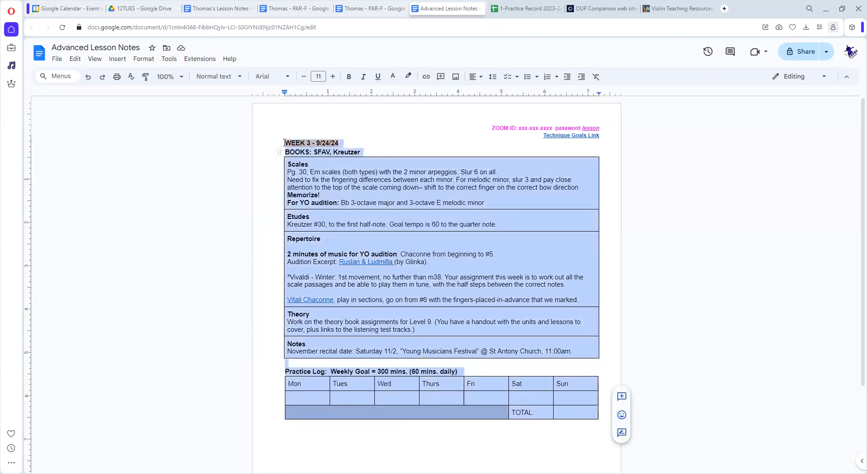
{"action": "left_click", "coordinate": [284, 143]}
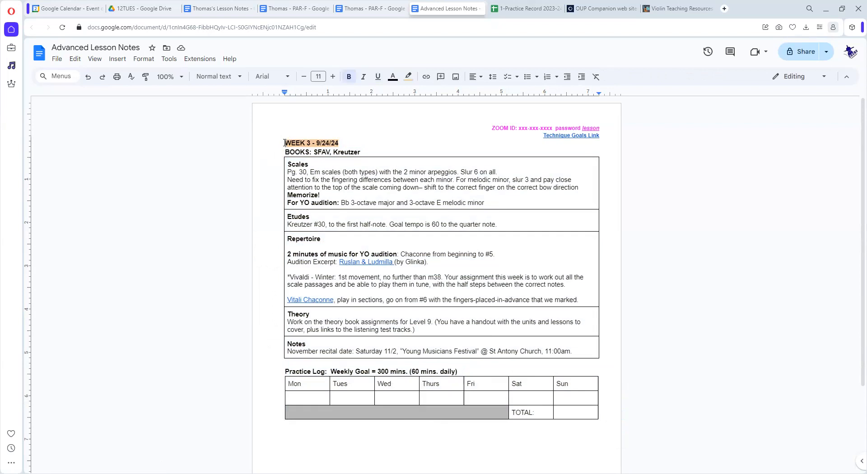
{"action": "key", "text": "ctrl+Return"}
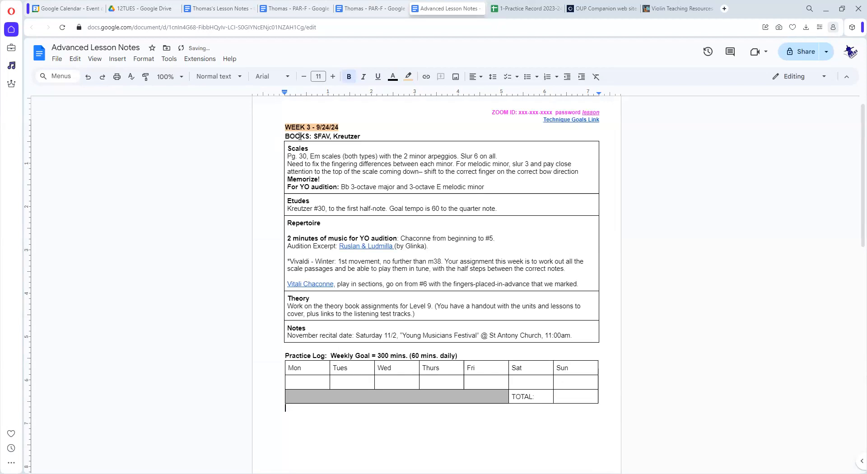
- Change the heading of the duplicated advanced page to "WEEK 4 - 10/1/24"
{"action": "double_click", "coordinate": [308, 127]}
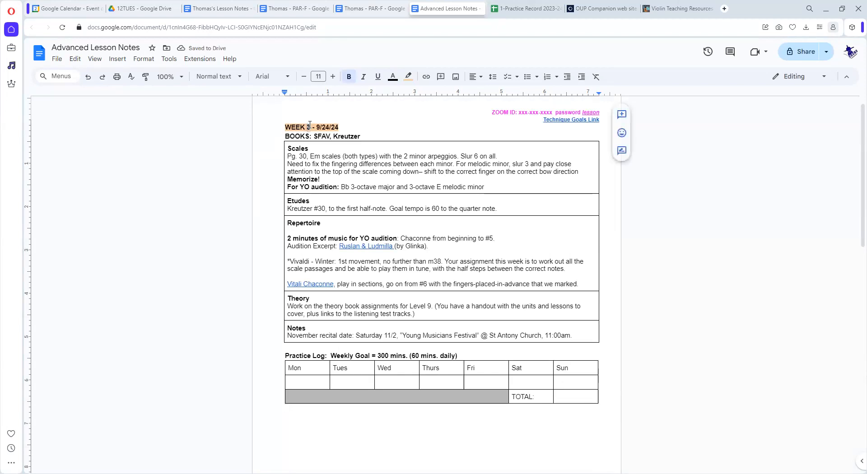
{"action": "type", "text": "4"}
{"action": "left_click_drag", "start_coordinate": [329, 128], "coordinate": [316, 126]}
{"action": "type", "text": "10/1"}
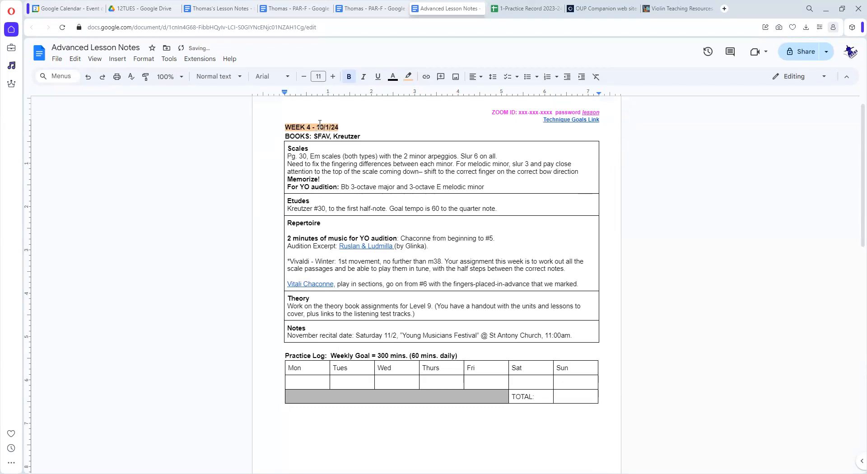
- Change the highlight colour of the advanced page's Week 4 heading to light yellow
{"action": "left_click_drag", "start_coordinate": [339, 128], "coordinate": [284, 127]}
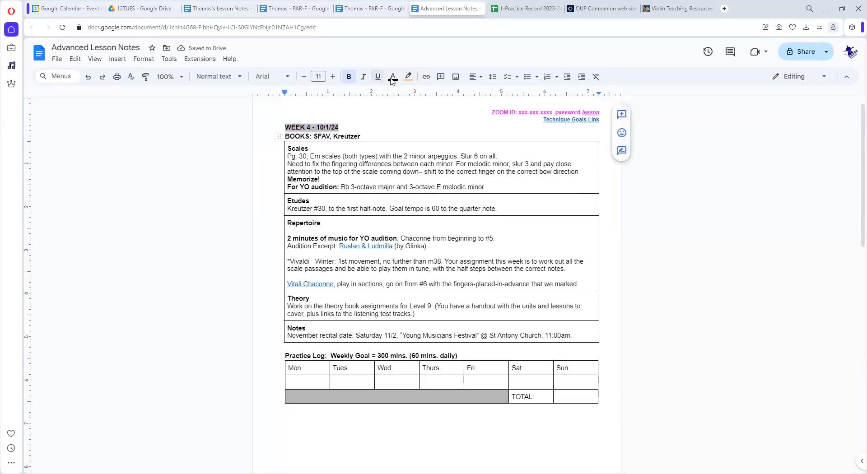
{"action": "left_click", "coordinate": [409, 77]}
{"action": "left_click", "coordinate": [439, 139]}
{"action": "left_click", "coordinate": [359, 163]}
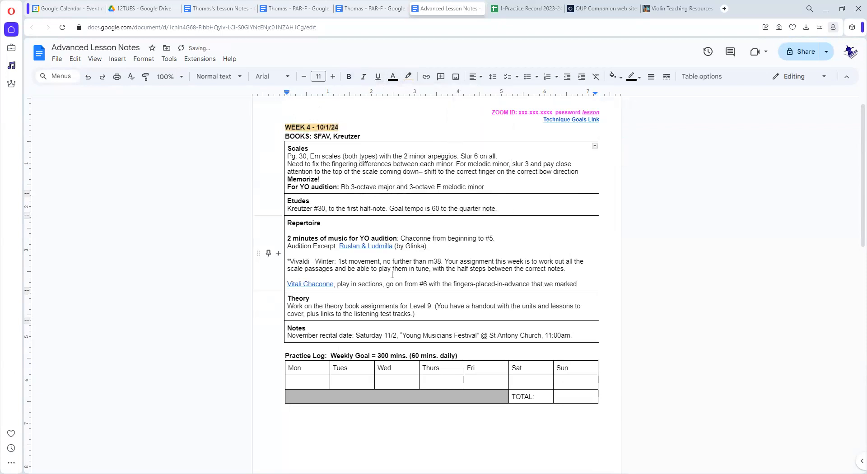
- Delete the "For YO audition" line from the Scales section of the Week 4 page, including its empty line
{"action": "left_click_drag", "start_coordinate": [491, 188], "coordinate": [309, 187]}
{"action": "key", "text": "BackSpace"}
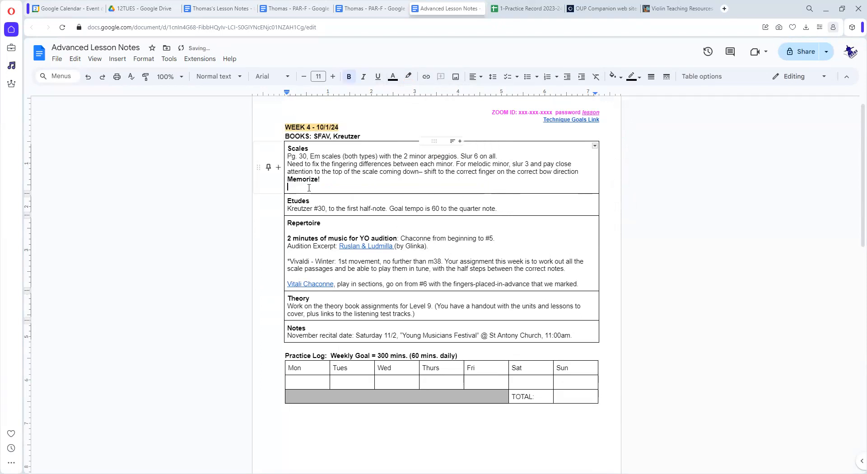
{"action": "key", "text": "BackSpace"}
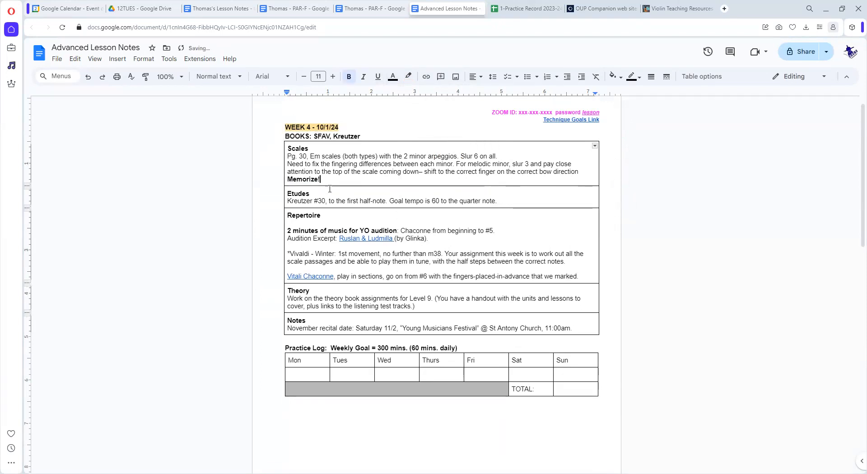
- Change the text colour of "Memorize!" in the Scales section to red
{"action": "left_click_drag", "start_coordinate": [321, 179], "coordinate": [287, 181]}
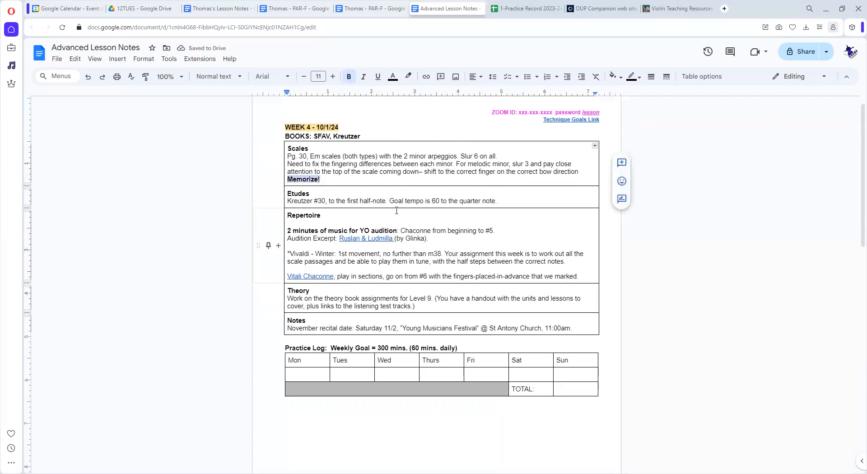
{"action": "left_click", "coordinate": [393, 76]}
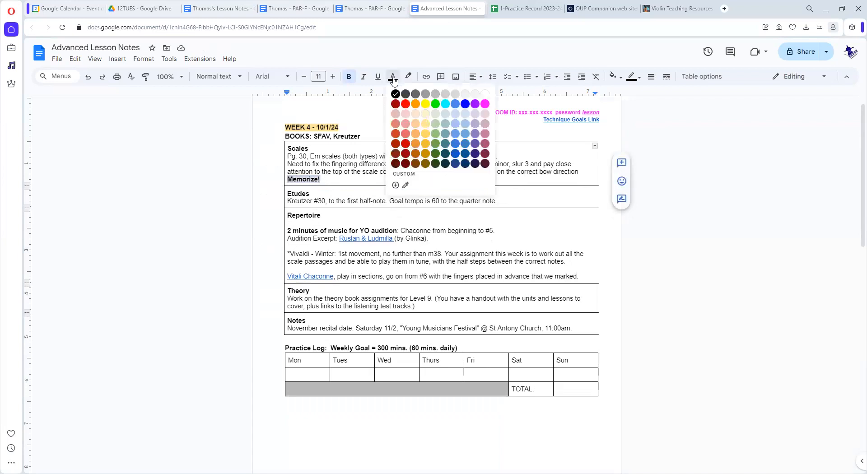
{"action": "left_click", "coordinate": [405, 105]}
{"action": "left_click", "coordinate": [373, 163]}
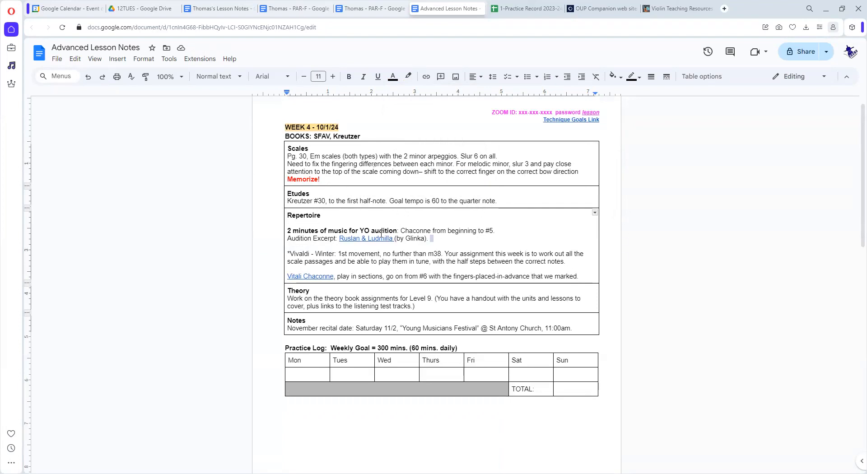
- Delete the YO audition music and Ruslan & Ludmilla excerpt lines from the Repertoire section, along with the surplus blank line
{"action": "left_click_drag", "start_coordinate": [439, 240], "coordinate": [284, 229]}
{"action": "key", "text": "BackSpace"}
{"action": "key", "text": "Delete"}
{"action": "key", "text": "Delete"}
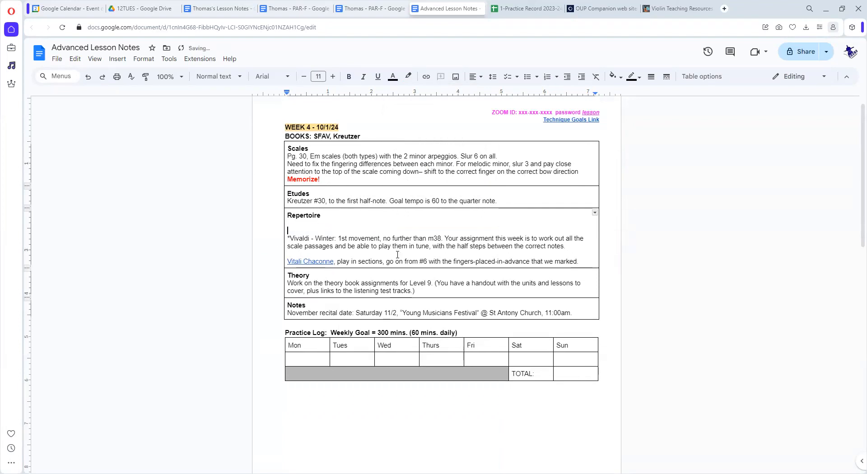
- Move the priority asterisk in the Repertoire section from the Vivaldi - Winter assignment to the start of the Vitali Chaconne line
{"action": "left_click", "coordinate": [287, 230]}
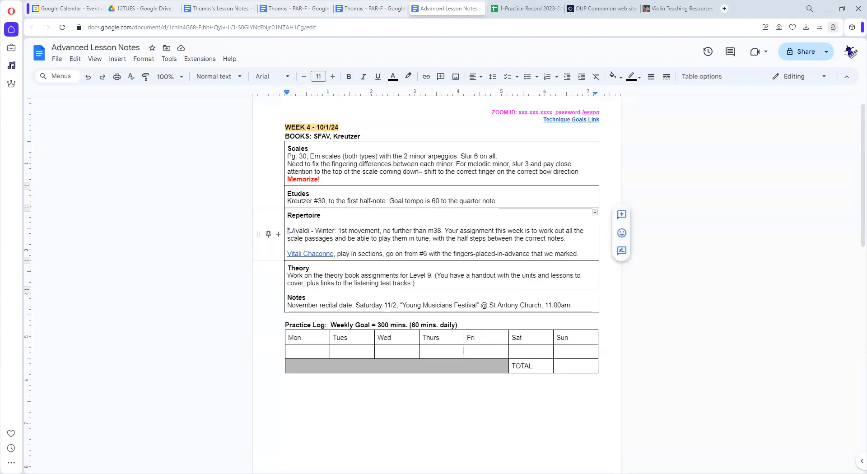
{"action": "key", "text": "BackSpace"}
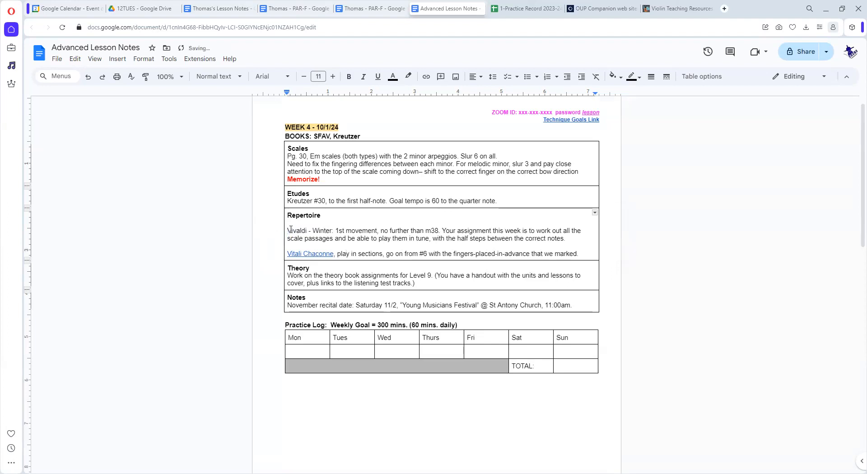
{"action": "key", "text": "Down"}
{"action": "key", "text": "Down"}
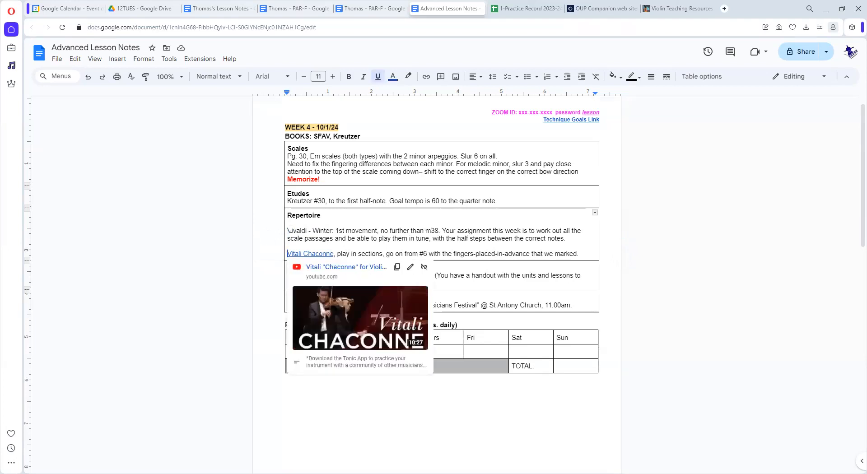
{"action": "type", "text": "*"}
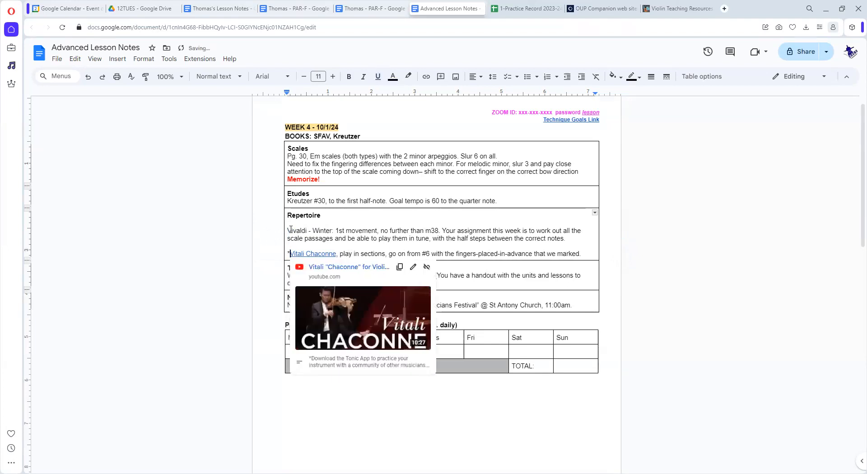
{"action": "left_click", "coordinate": [379, 237]}
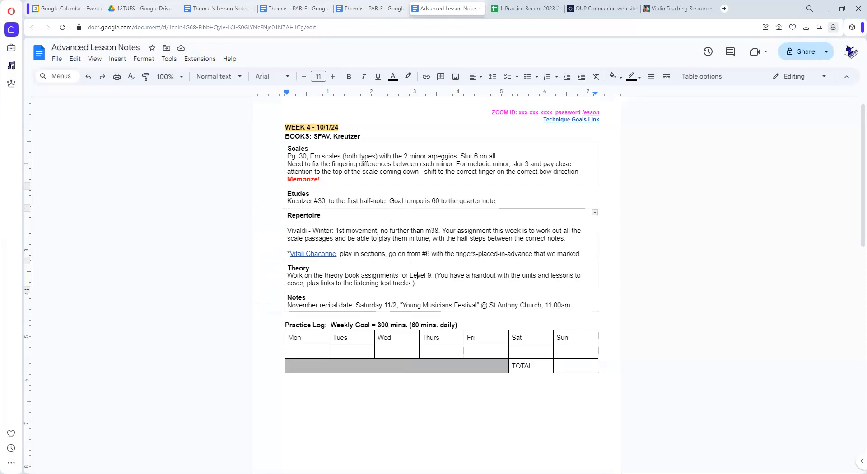
- Switch to the 1-Practice Record 2023-24 spreadsheet and examine the 12.18 and 4.1 holiday-week columns for all students
{"action": "left_click", "coordinate": [515, 9]}
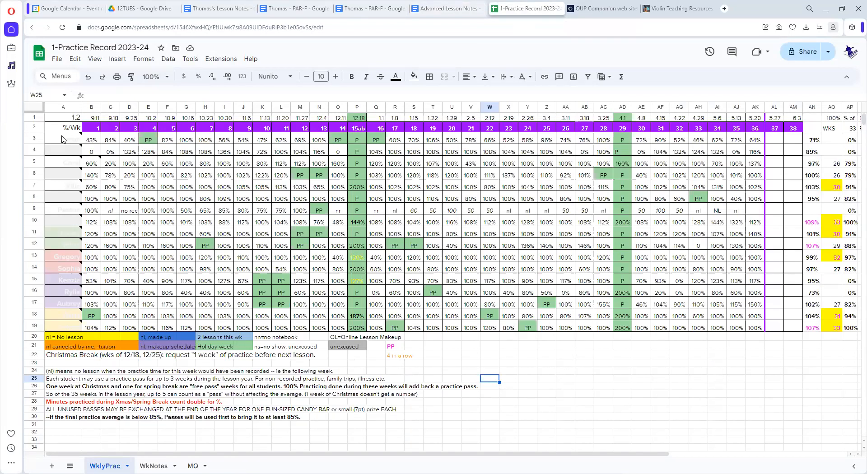
{"action": "mouse_move", "coordinate": [64, 139]}
{"action": "left_click_drag", "start_coordinate": [355, 118], "coordinate": [361, 339]}
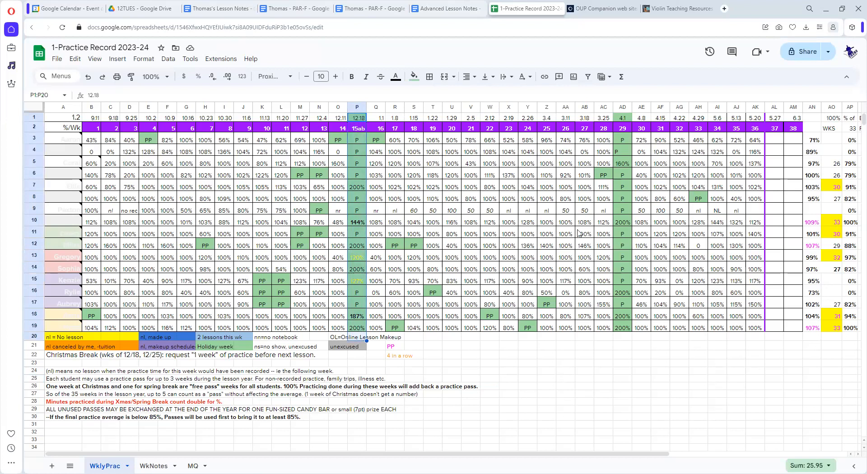
{"action": "left_click", "coordinate": [619, 118]}
{"action": "left_click_drag", "start_coordinate": [619, 118], "coordinate": [620, 328]}
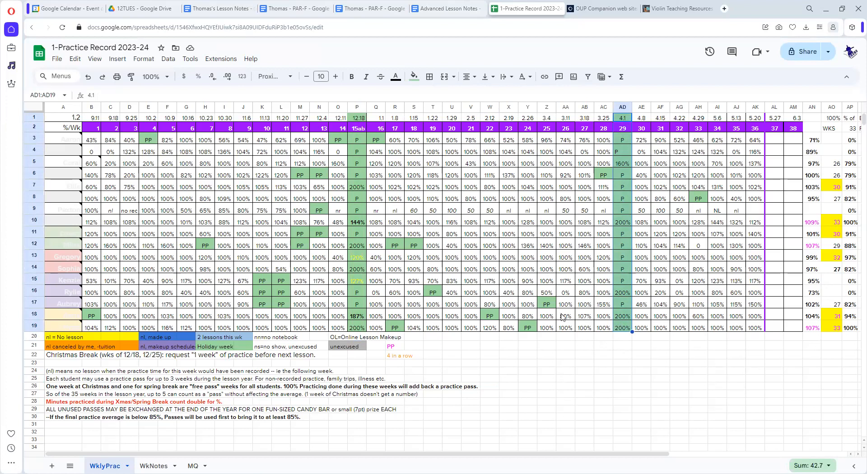
- Examine the first student's week 1 practice percentage and the yearly practice averages in column AN
{"action": "left_click", "coordinate": [98, 142]}
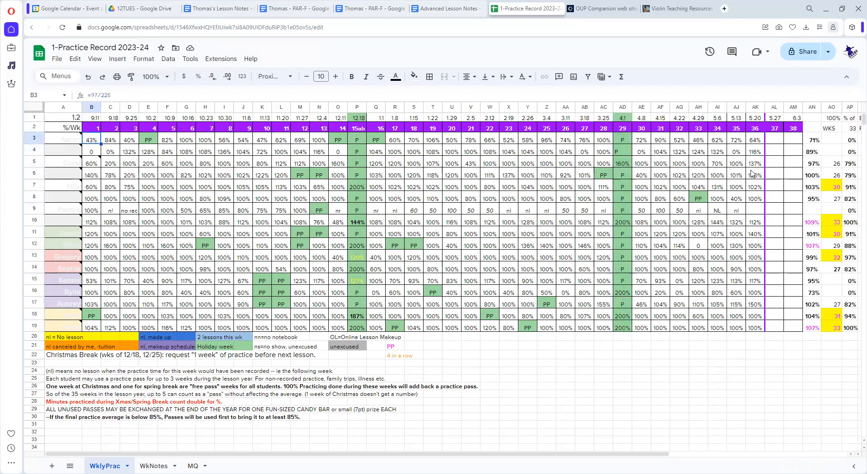
{"action": "left_click", "coordinate": [814, 141]}
{"action": "left_click_drag", "start_coordinate": [814, 141], "coordinate": [813, 331]}
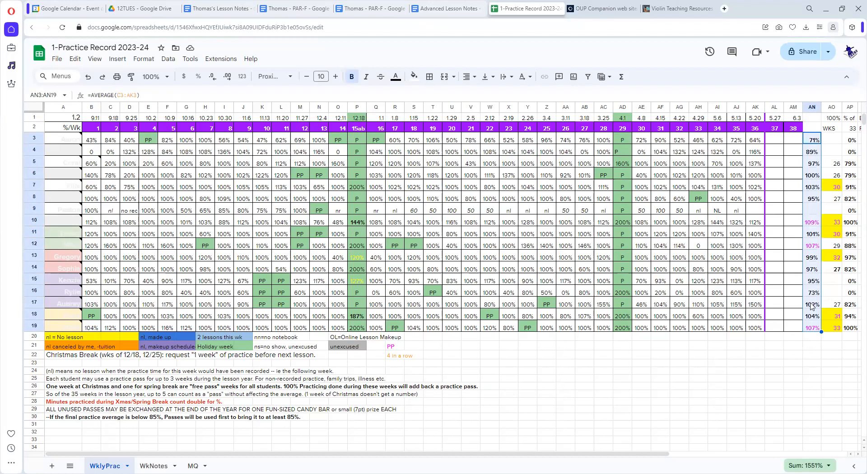
{"action": "left_click", "coordinate": [809, 223]}
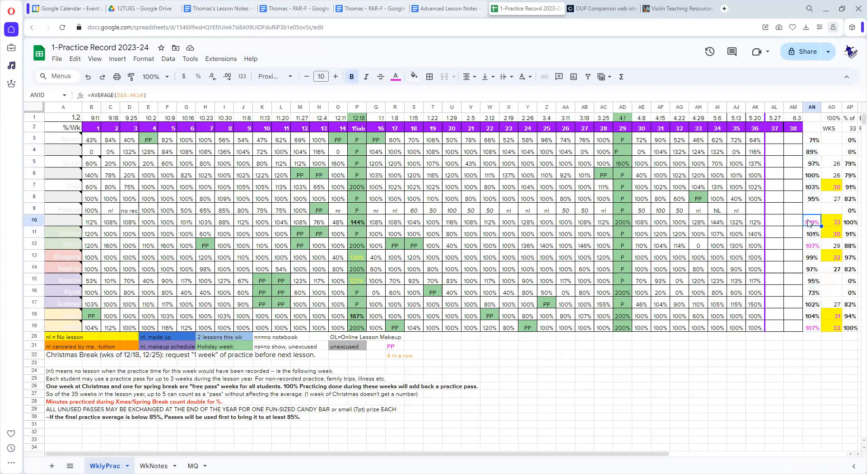
{"action": "left_click", "coordinate": [808, 140]}
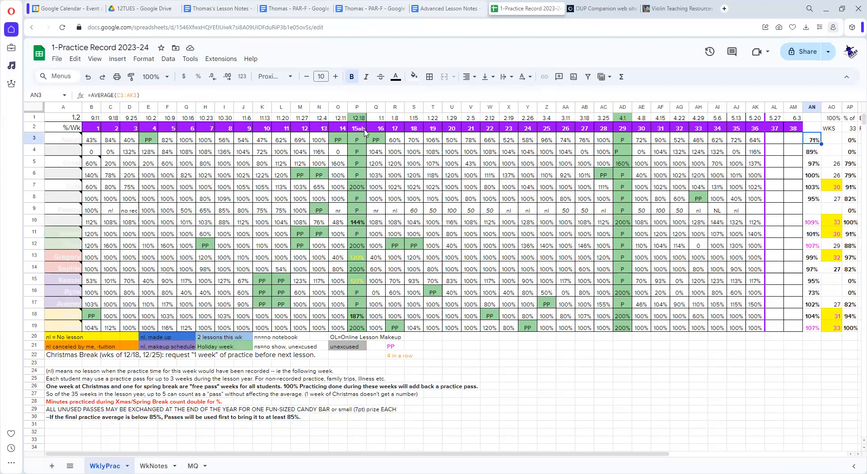
- Switch to the 12TUES folder in Google Drive with the students' lesson notes
{"action": "left_click", "coordinate": [141, 10]}
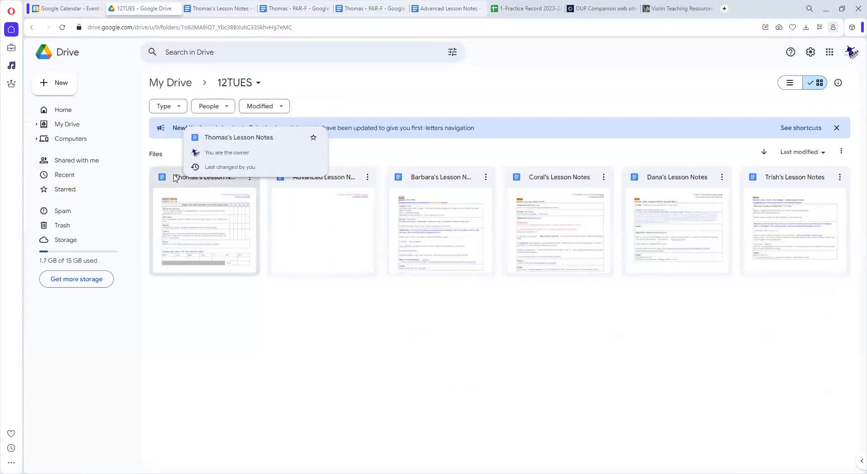